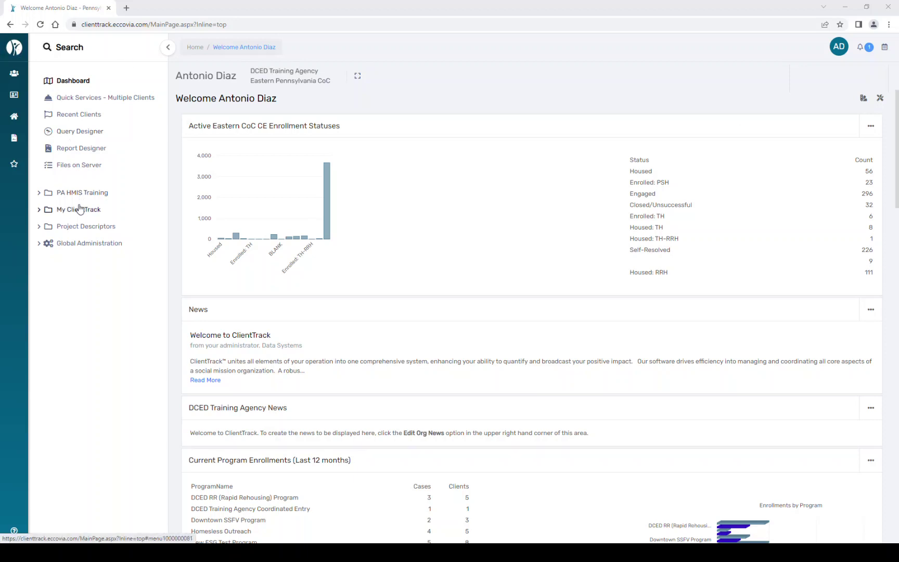
# Step: Open the Open Enrollments w/ Most Recent Assessment list and filter it by program RR - DCED Emergency Solutions Grant and assessment type Annual
pyautogui.click(39, 210)
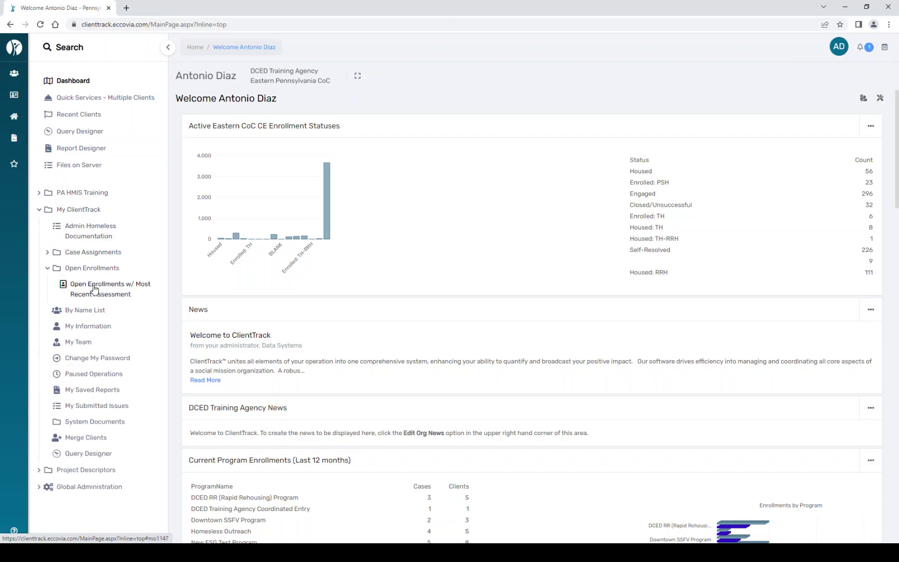
pyautogui.click(130, 289)
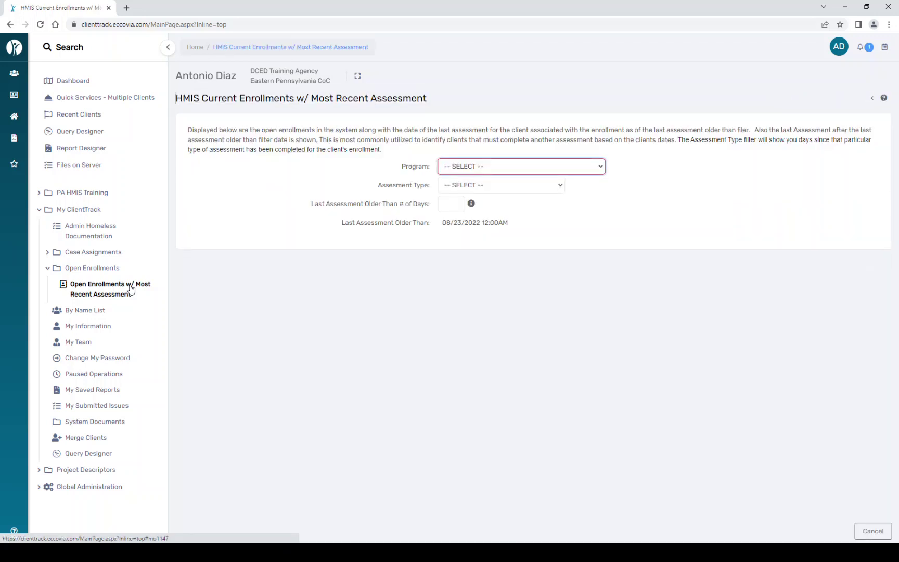
pyautogui.click(599, 164)
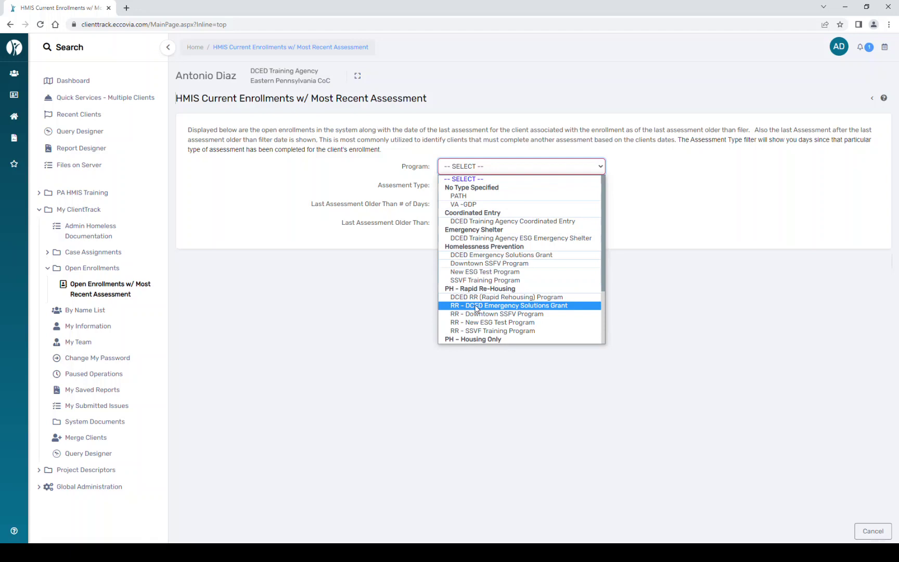
pyautogui.click(476, 306)
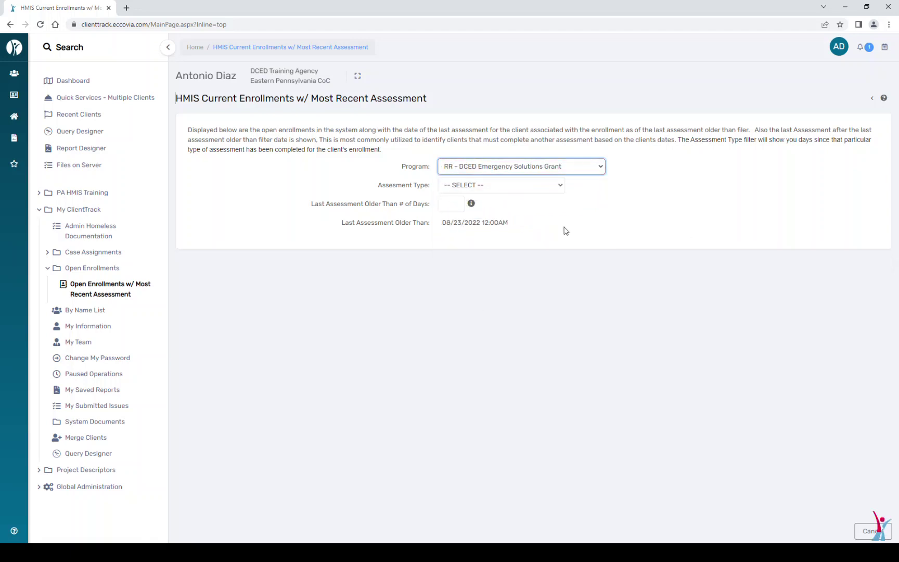
pyautogui.click(550, 186)
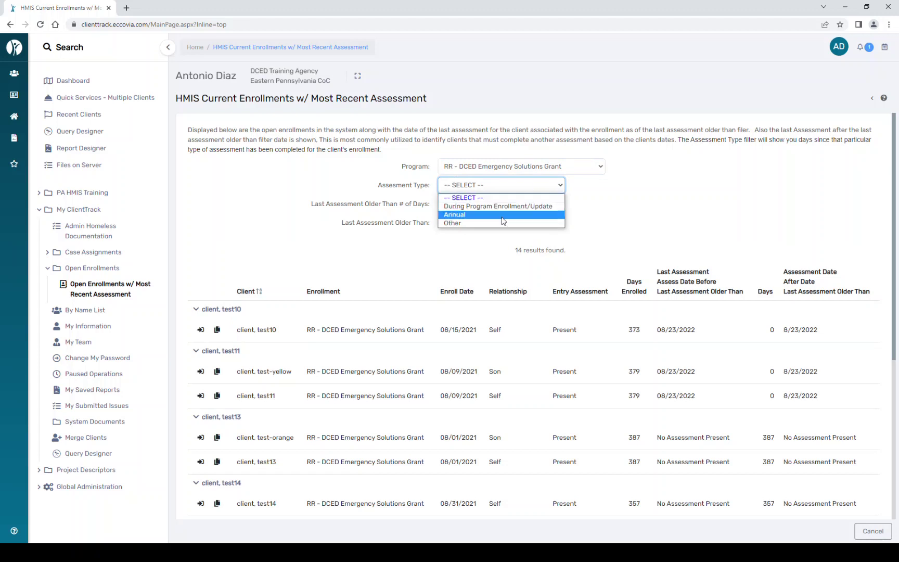
pyautogui.click(465, 214)
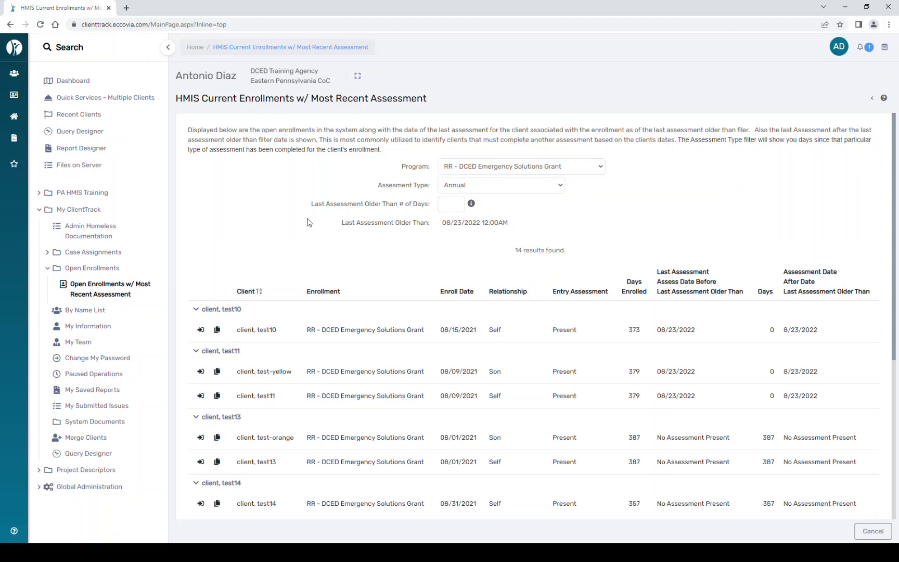
# Step: Filter the enrollments to a last assessment older than 90 days
pyautogui.click(456, 205)
pyautogui.write('90')
pyautogui.click(657, 223)
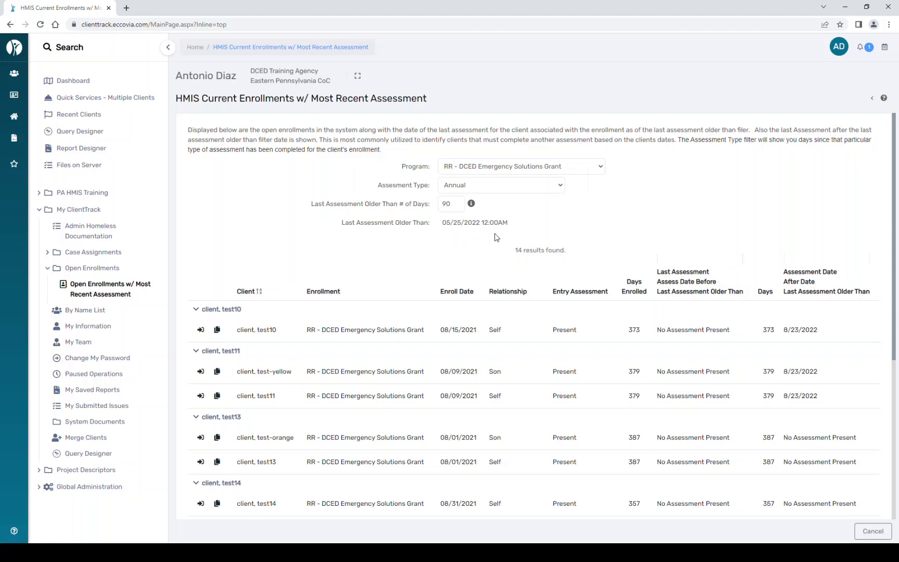
# Step: Clear the number of days from the last-assessment age filter
pyautogui.doubleClick(455, 205)
pyautogui.press('BackSpace')
pyautogui.click(546, 219)
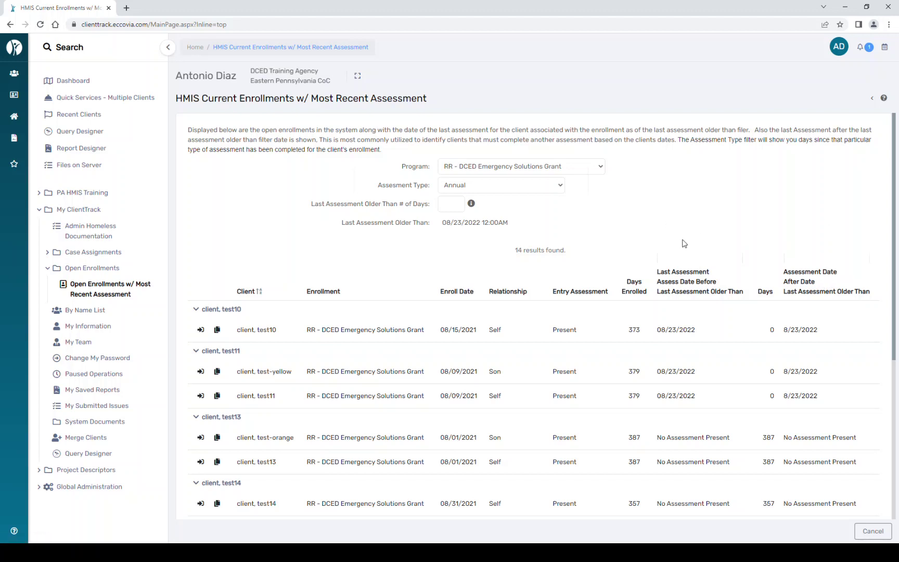
# Step: Review the listed enrollments and open the enrollment assessment for client test13, the head of household
pyautogui.scroll(-3, 476, 426)
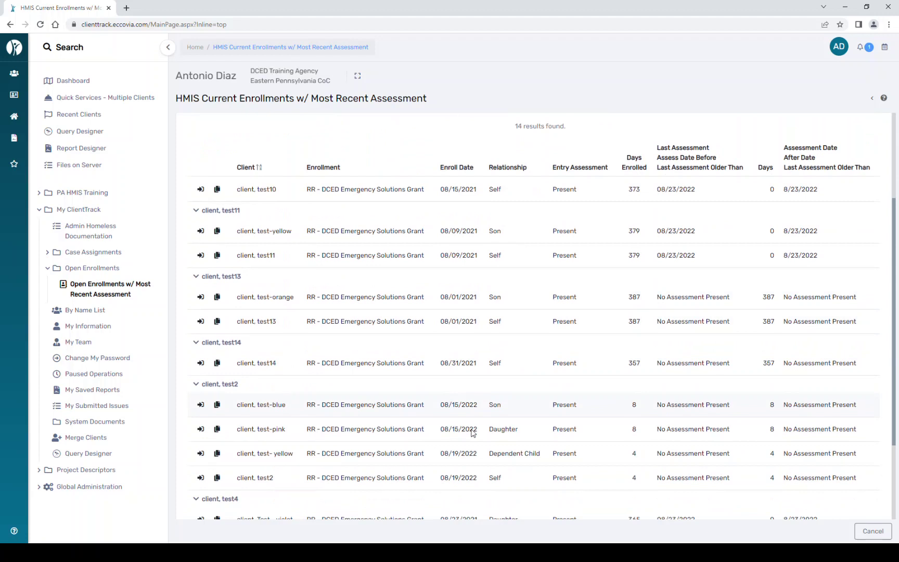
pyautogui.scroll(1, 472, 431)
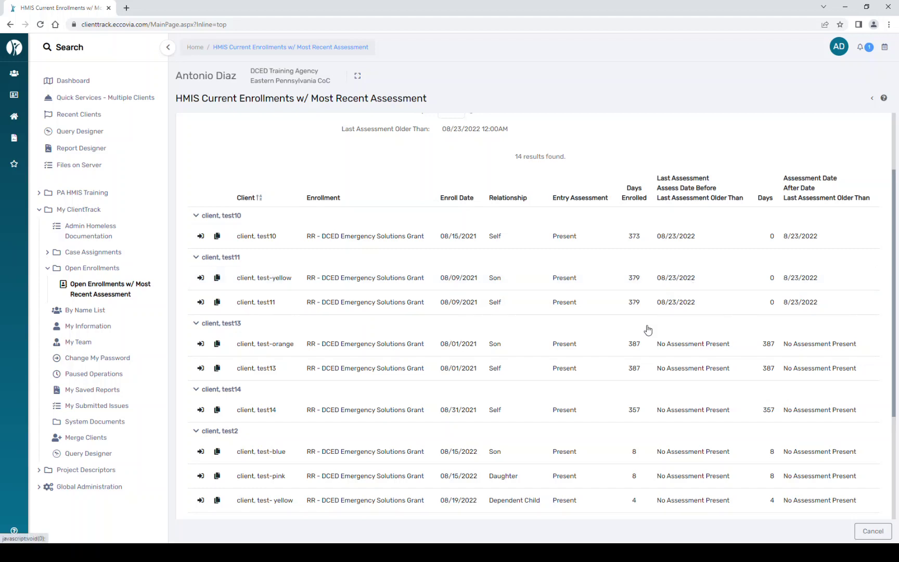
pyautogui.scroll(-2, 648, 329)
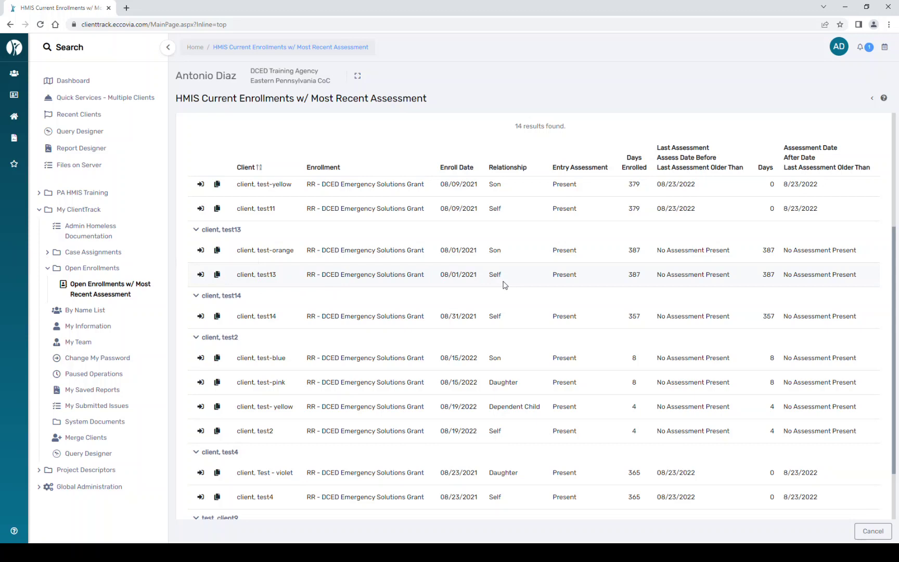
pyautogui.click(218, 275)
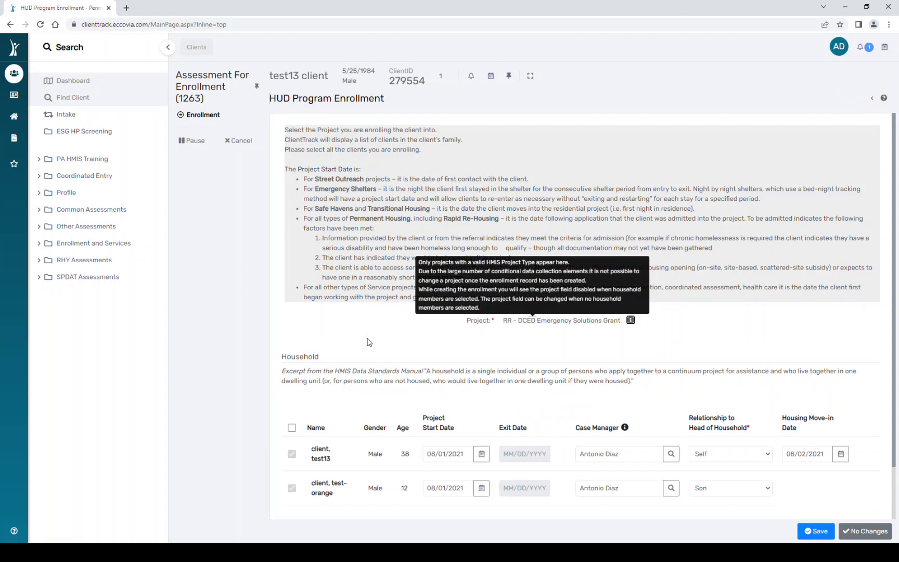
# Step: Continue past the household's program enrollment without changes and start a new annual assessment
pyautogui.scroll(-1, 368, 342)
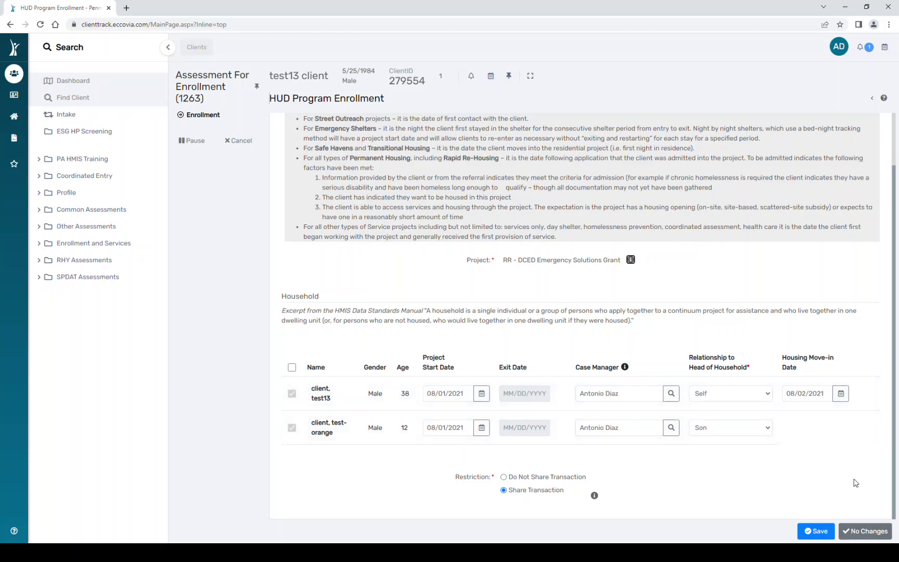
pyautogui.click(877, 532)
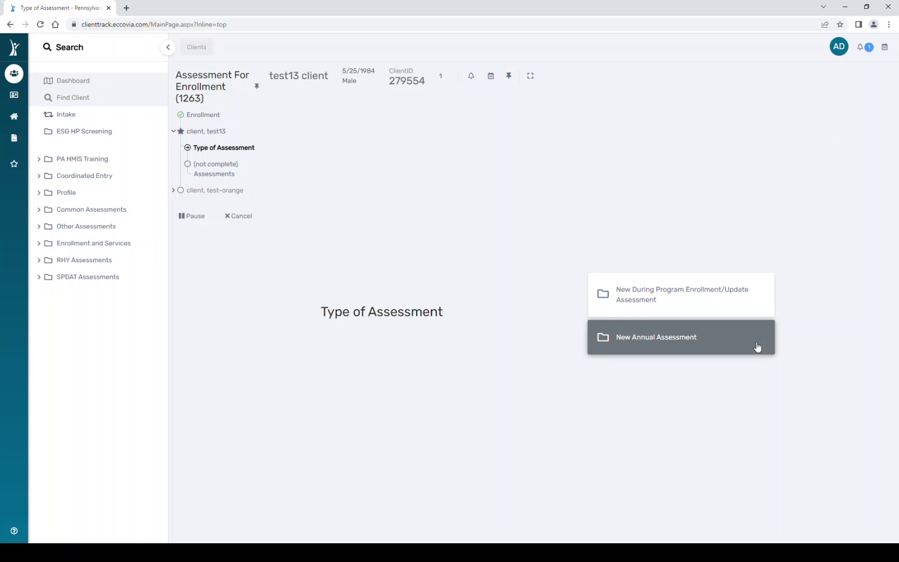
pyautogui.click(671, 347)
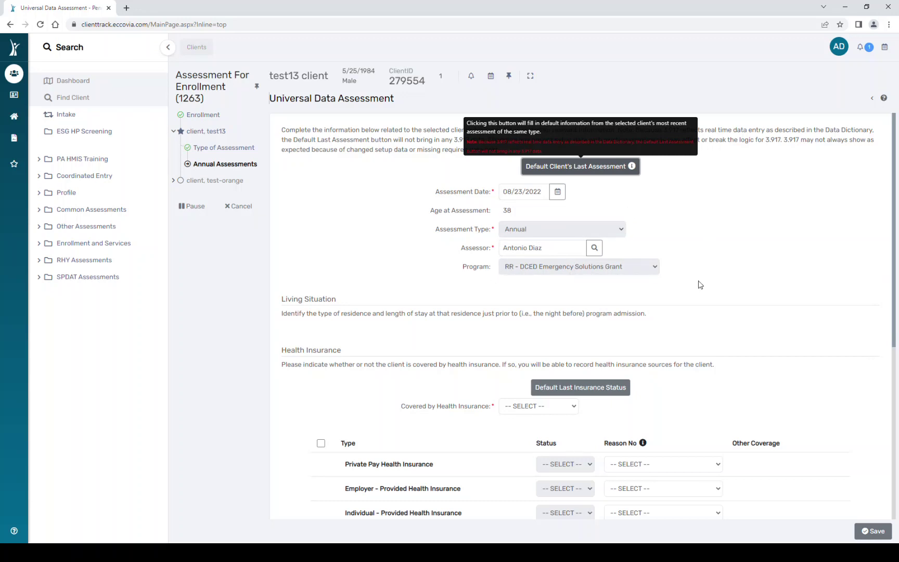
# Step: Record Yes for health insurance coverage and for Medicaid status, and save the Universal Data Assessment
pyautogui.scroll(-3, 728, 363)
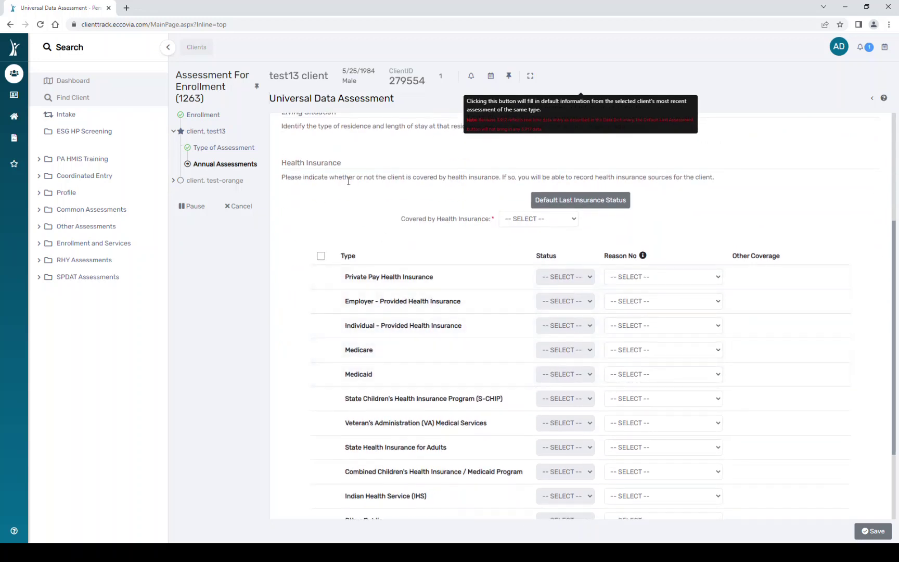
pyautogui.click(569, 224)
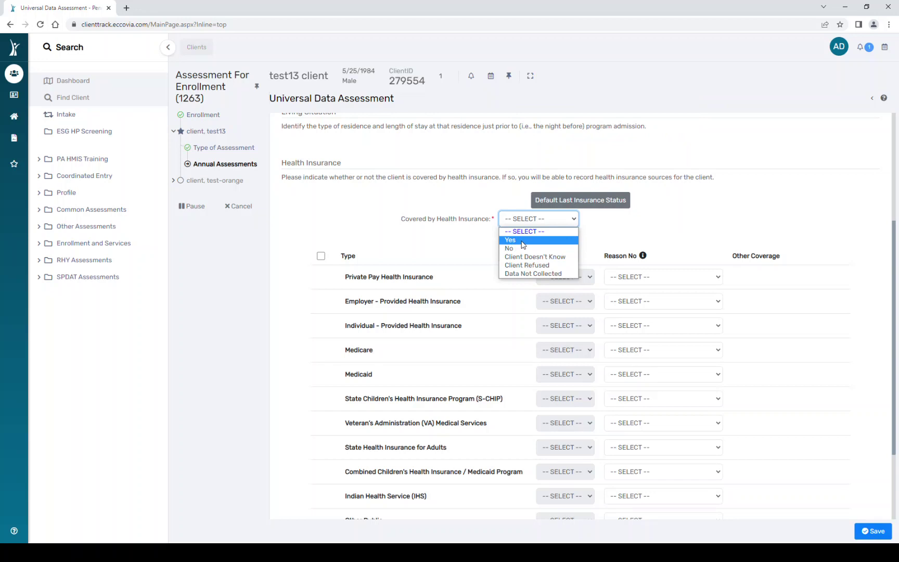
pyautogui.click(523, 240)
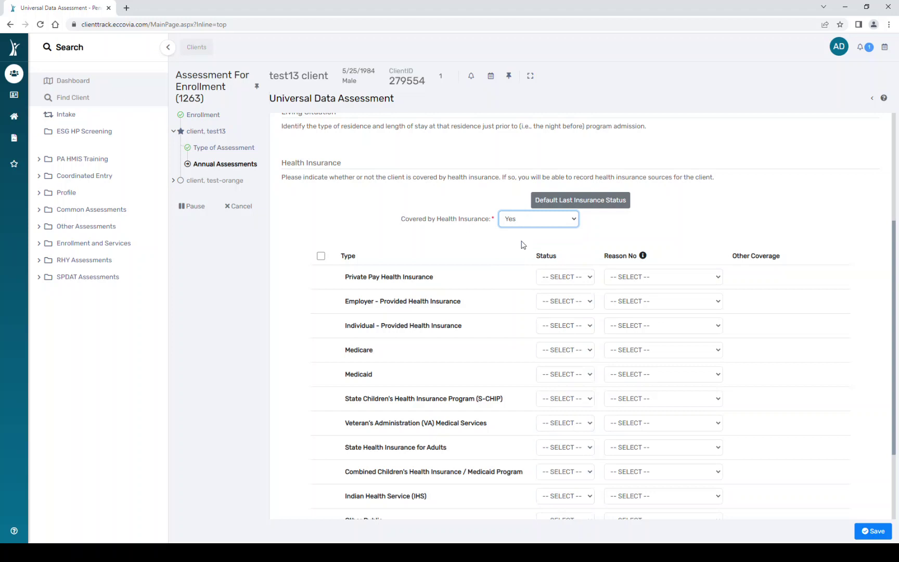
pyautogui.click(561, 375)
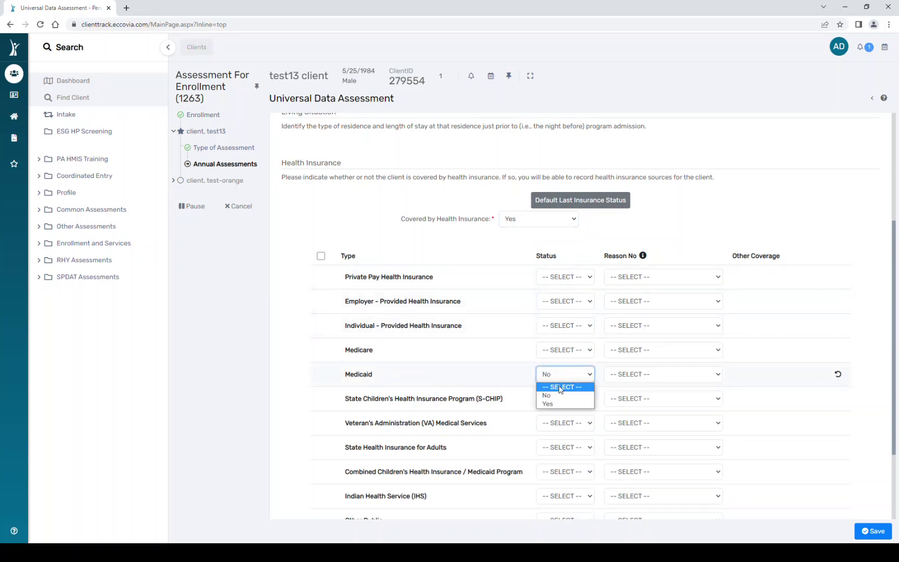
pyautogui.click(560, 404)
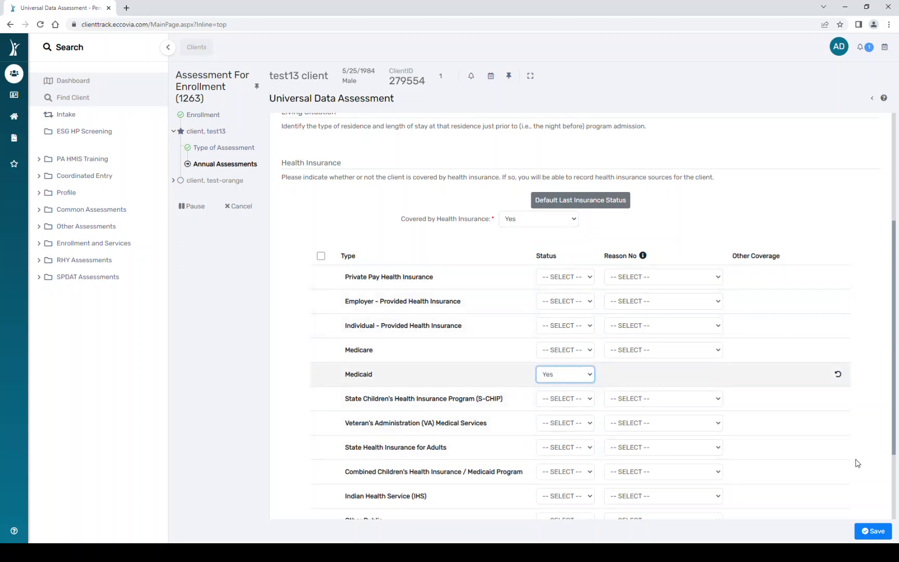
pyautogui.scroll(-2, 857, 462)
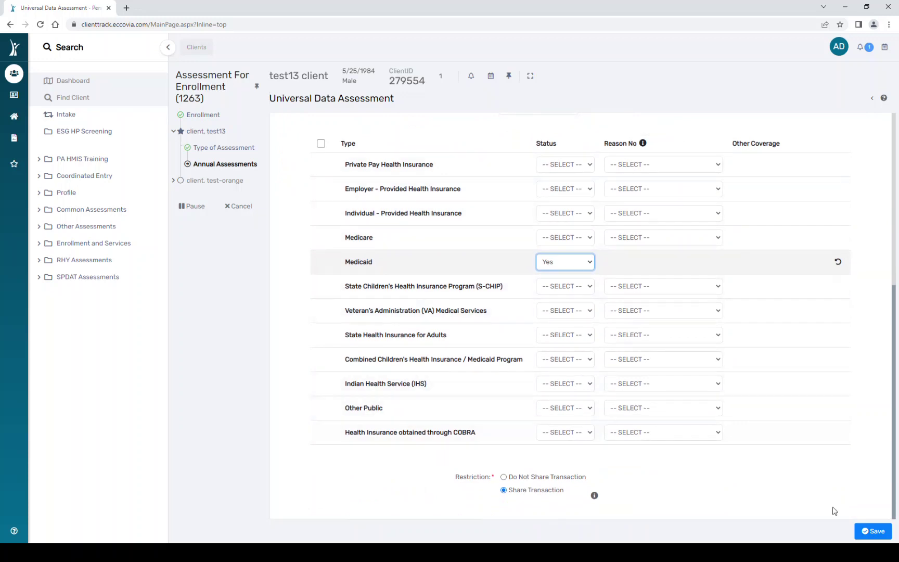
pyautogui.click(869, 531)
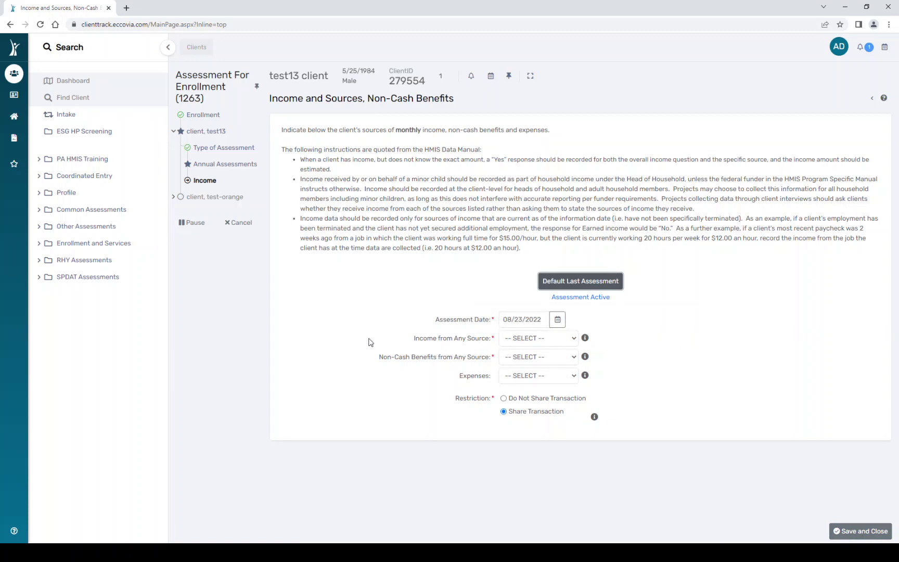
# Step: Answer Yes to Income from Any Source, Non-Cash Benefits from Any Source and Expenses
pyautogui.click(555, 345)
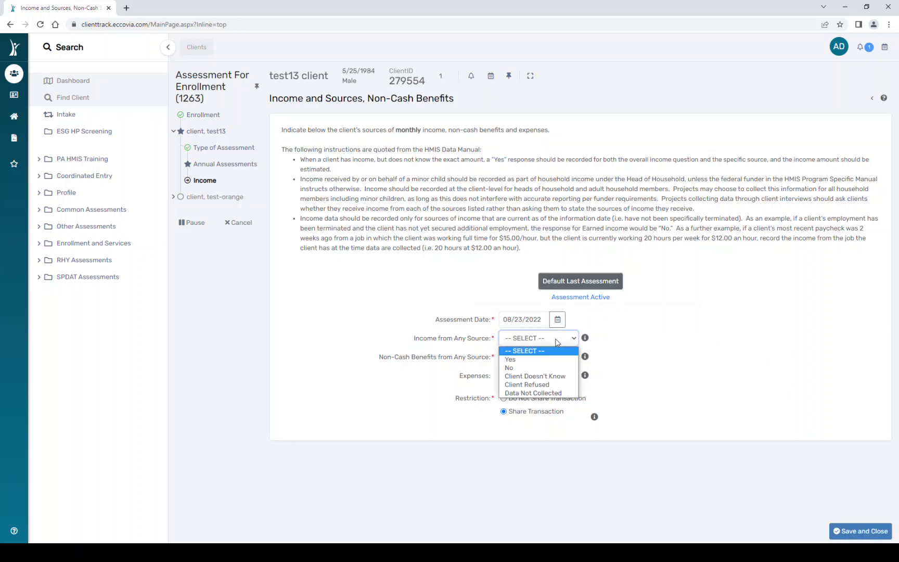
pyautogui.click(530, 363)
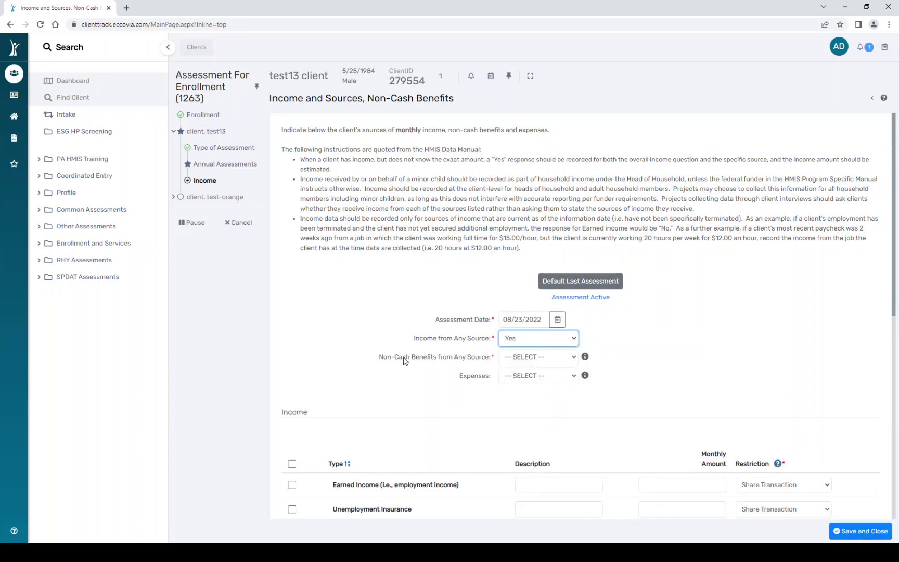
pyautogui.click(541, 363)
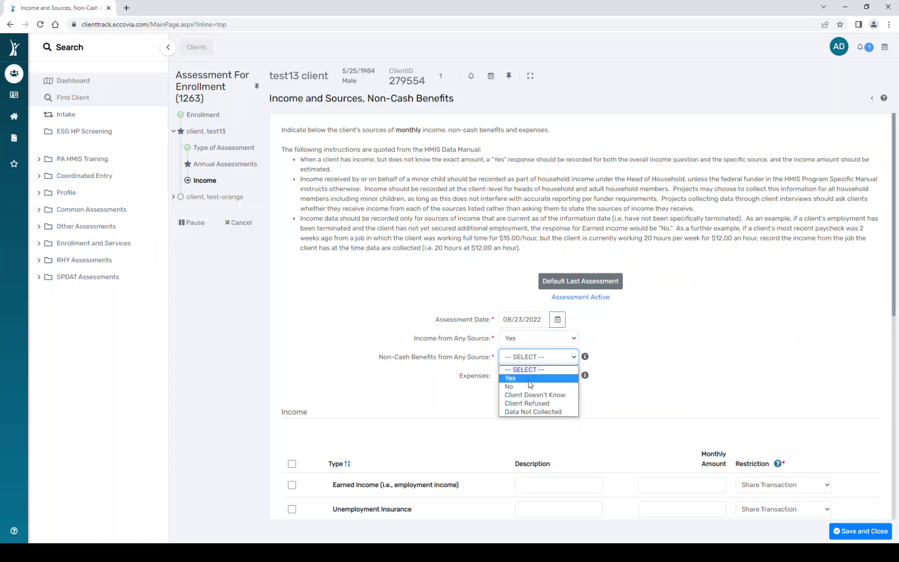
pyautogui.click(528, 380)
pyautogui.click(538, 376)
pyautogui.click(539, 397)
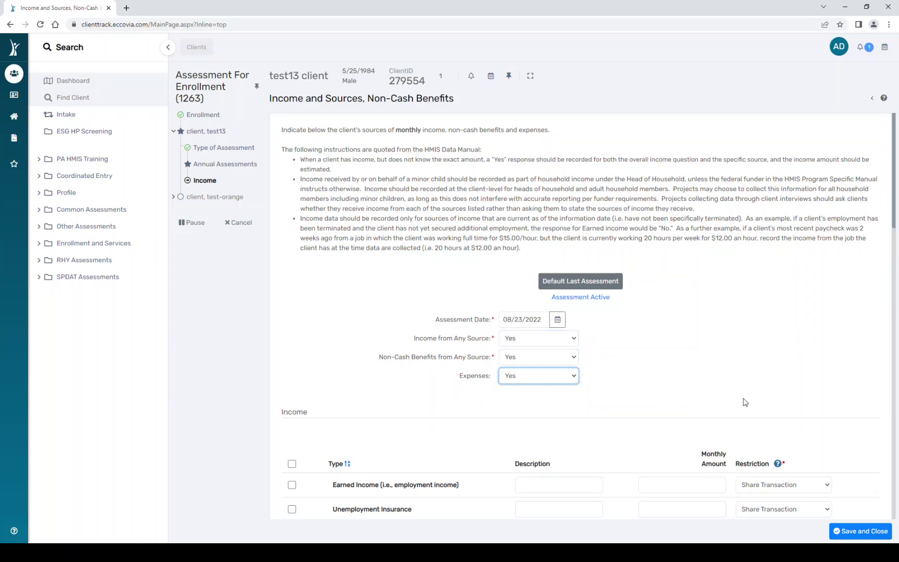
# Step: Select Earned Income as an income source with a monthly amount of 1300.00
pyautogui.scroll(-2, 701, 381)
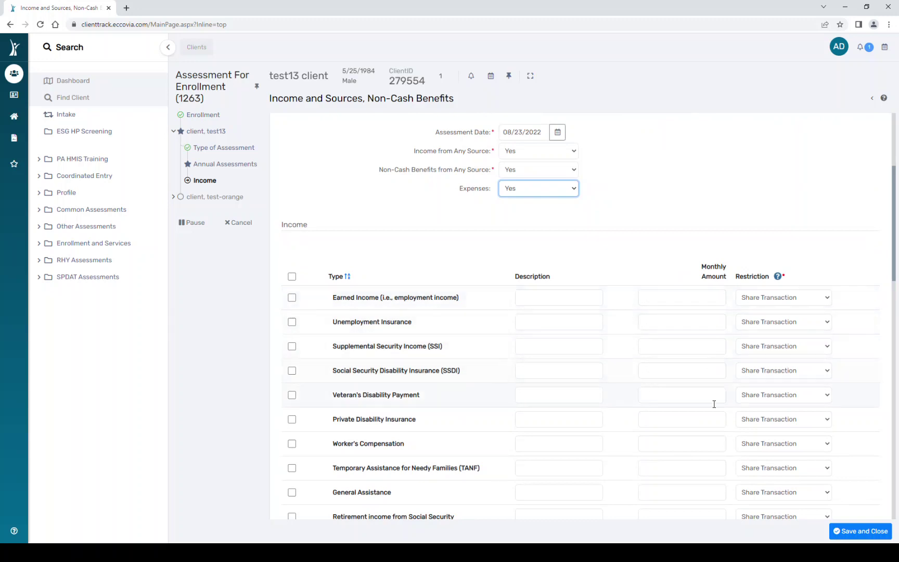
pyautogui.click(292, 298)
pyautogui.click(687, 301)
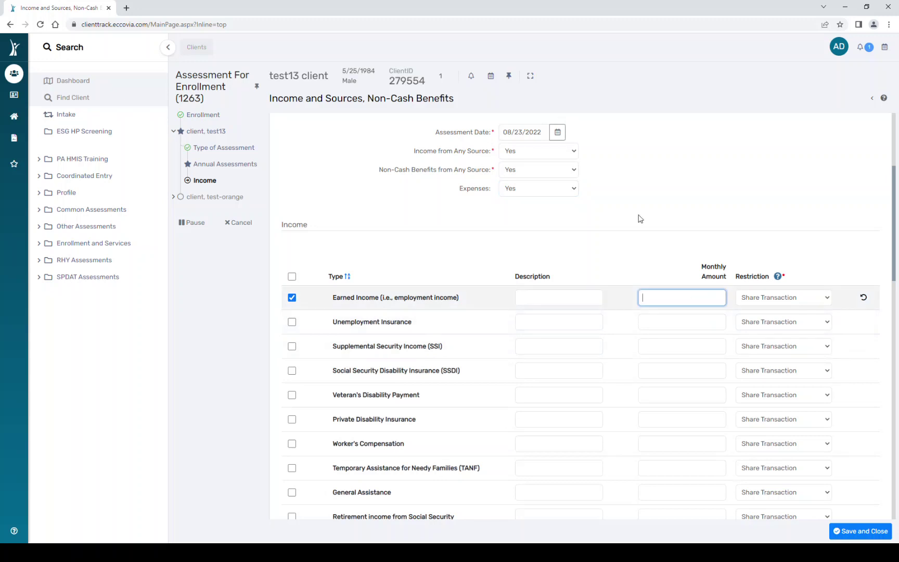
pyautogui.write('1300')
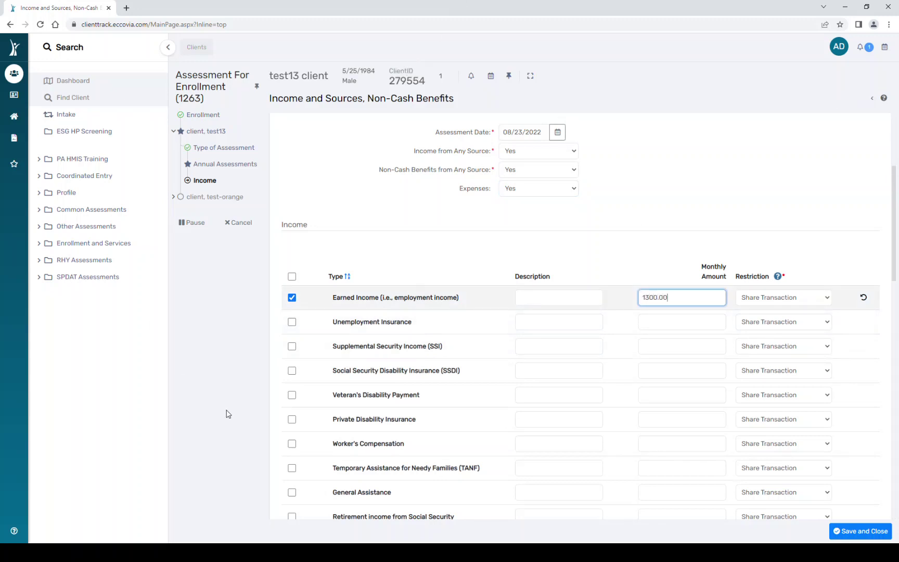
# Step: Select Other Pension as an income source with a monthly amount of 500.00
pyautogui.scroll(-2, 320, 407)
pyautogui.scroll(-1, 319, 408)
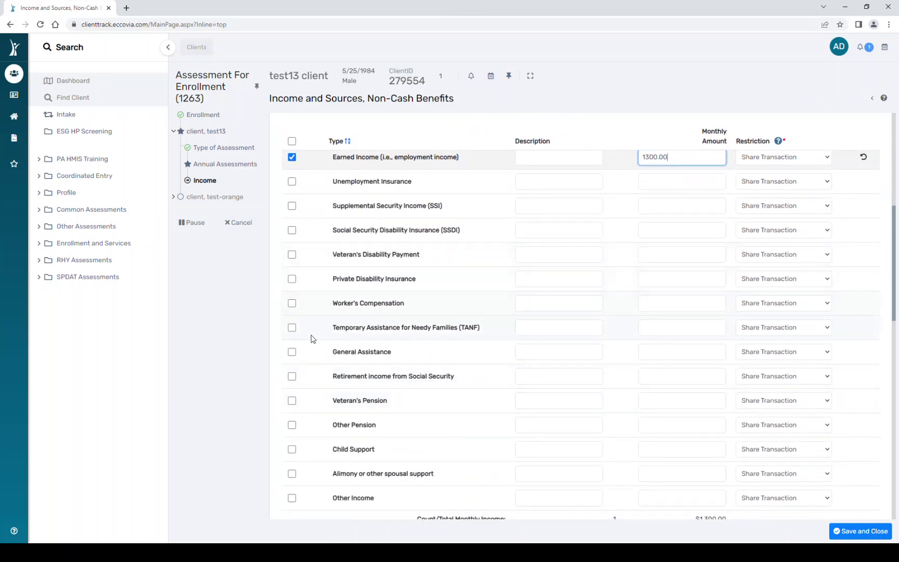
pyautogui.click(292, 424)
pyautogui.click(665, 426)
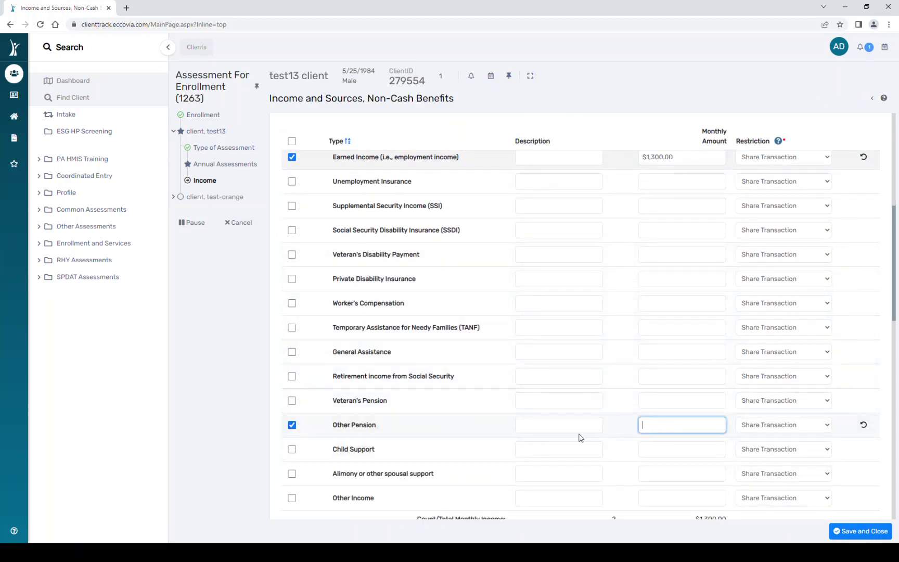
pyautogui.write('500.00')
# Step: Select Supplemental Nutrition Assistance Program (SNAP) as a non-cash benefit with a monthly amount of 350.00
pyautogui.scroll(-3, 636, 423)
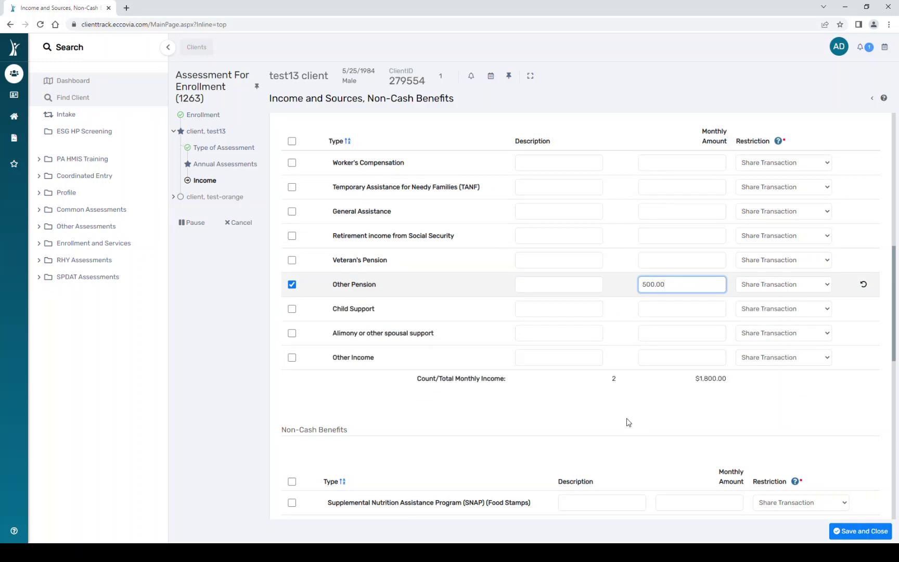
pyautogui.scroll(-5, 593, 430)
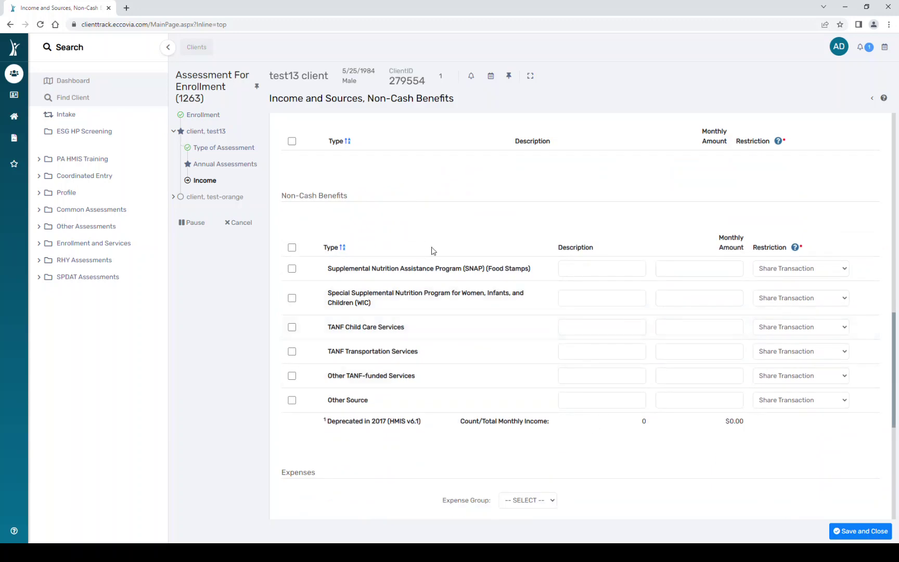
pyautogui.click(292, 269)
pyautogui.click(695, 263)
pyautogui.write('350')
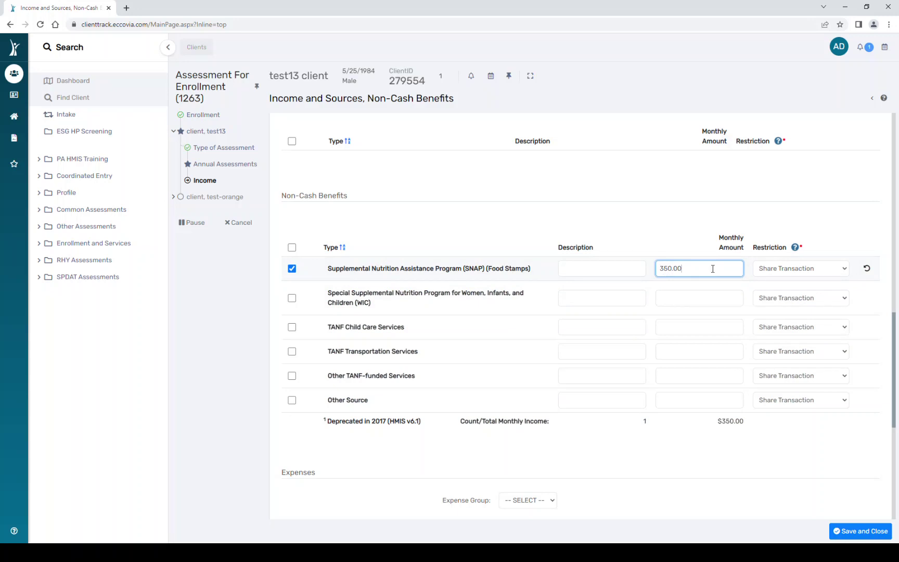
pyautogui.press('BackSpace')
pyautogui.press('BackSpace')
pyautogui.scroll(-5, 696, 495)
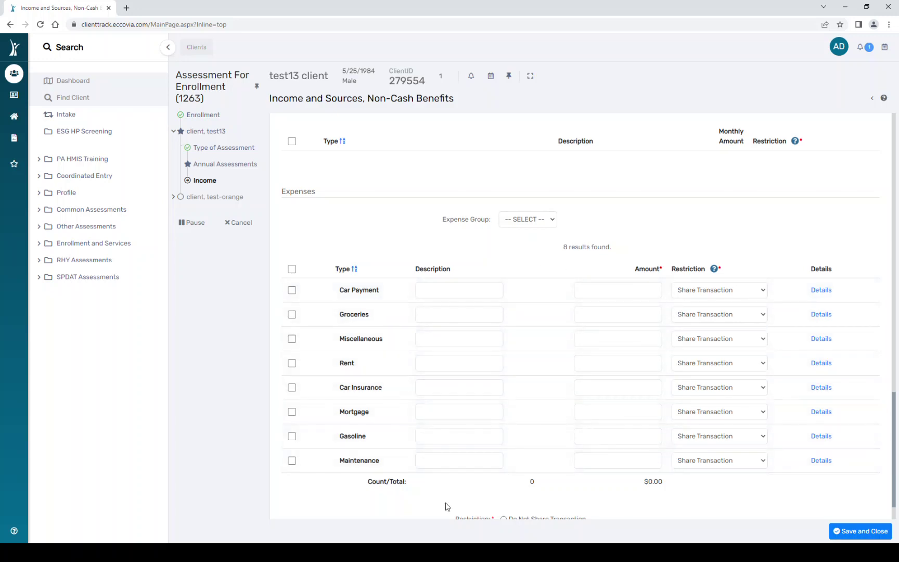
# Step: Filter the expenses to the Automotive group and select Car Payment, Car Insurance and Gasoline
pyautogui.click(531, 225)
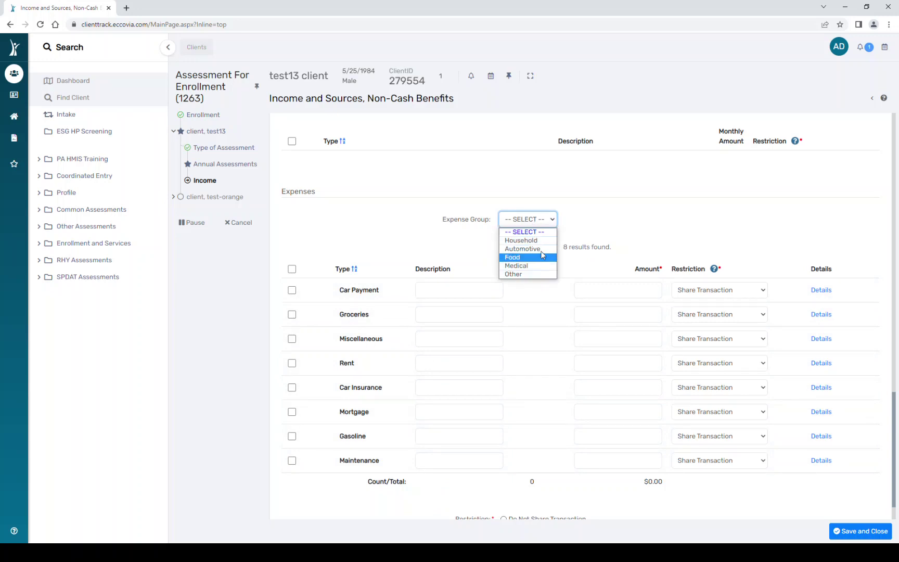
pyautogui.click(523, 249)
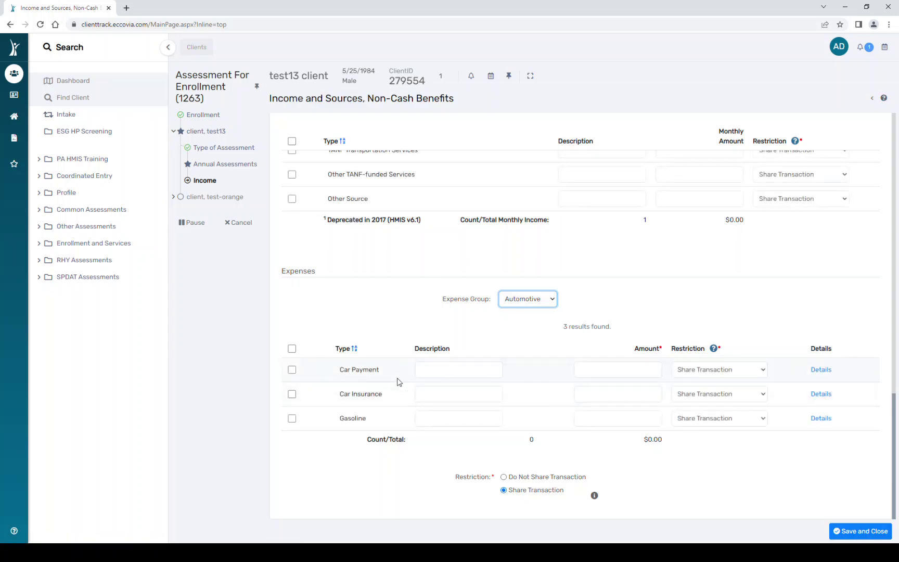
pyautogui.click(291, 369)
pyautogui.click(292, 393)
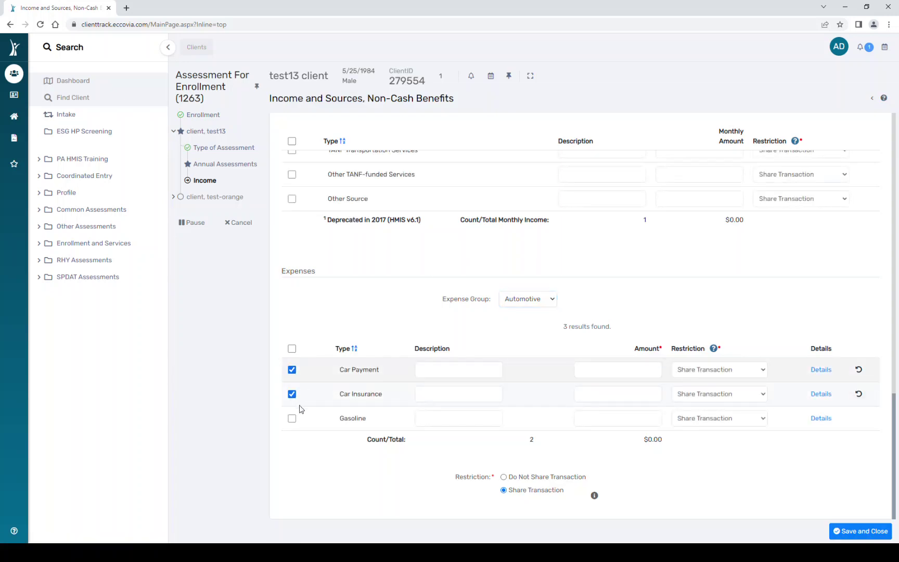
pyautogui.click(292, 419)
# Step: Enter expense amounts of 550.00 for Car Payment, 130.00 for Car Insurance and 225 for Gasoline, and save the income assessment
pyautogui.click(634, 369)
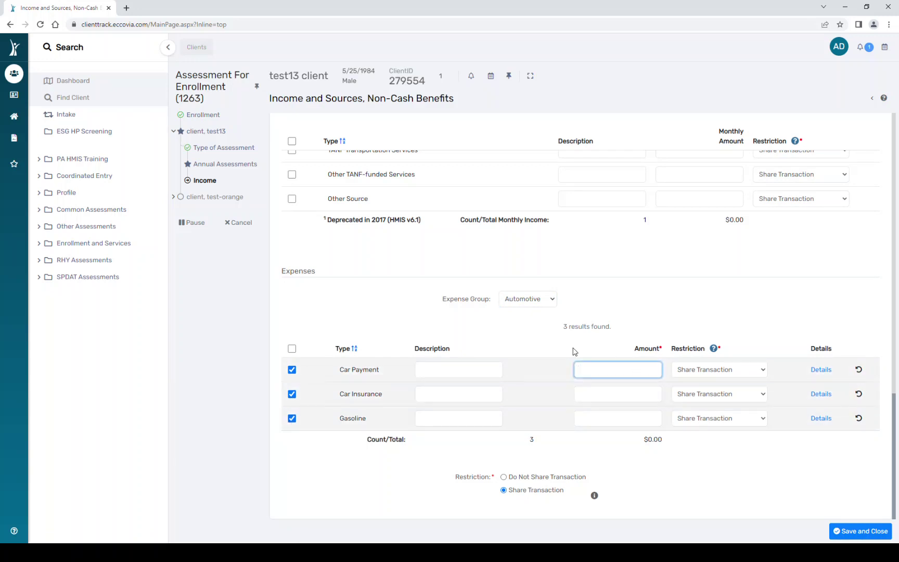
pyautogui.write('550.00')
pyautogui.click(621, 391)
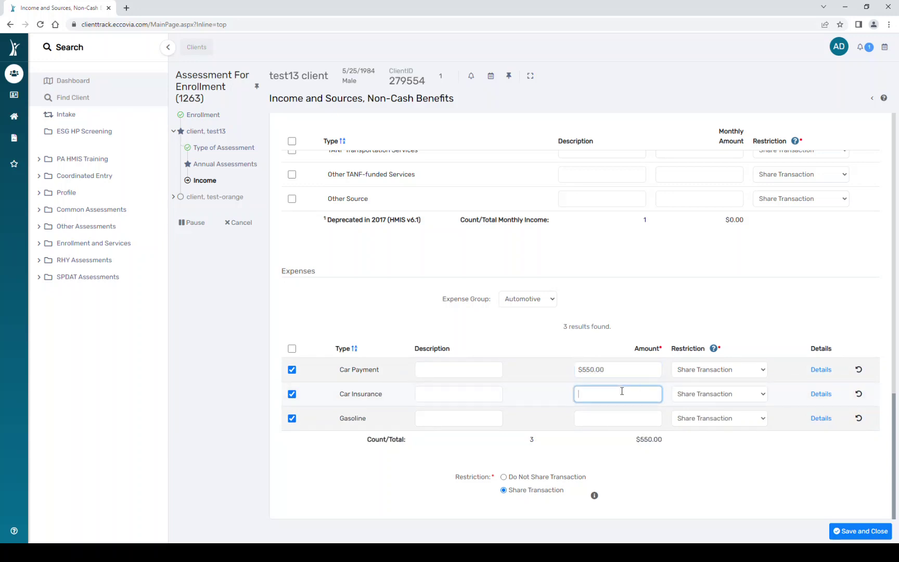
pyautogui.write('130.0')
pyautogui.click(624, 419)
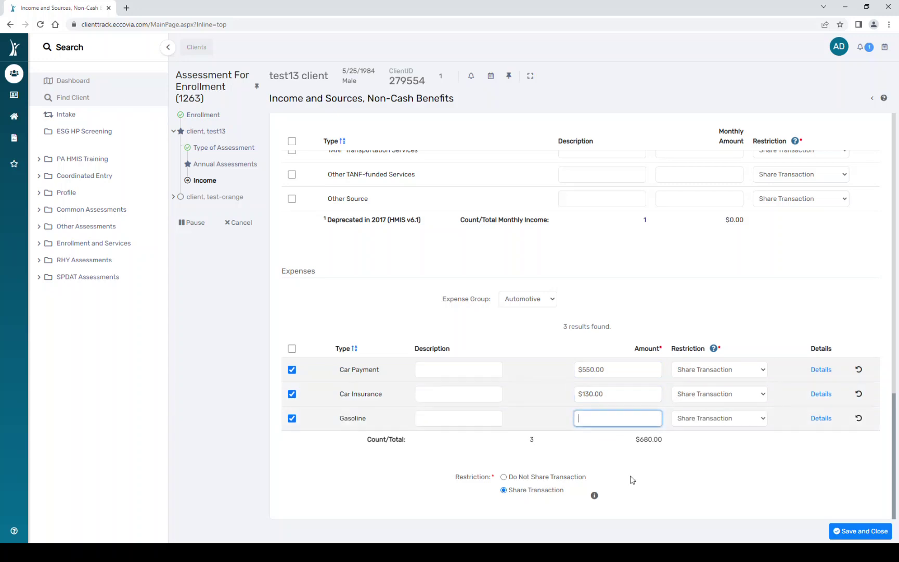
pyautogui.write('225')
pyautogui.click(858, 532)
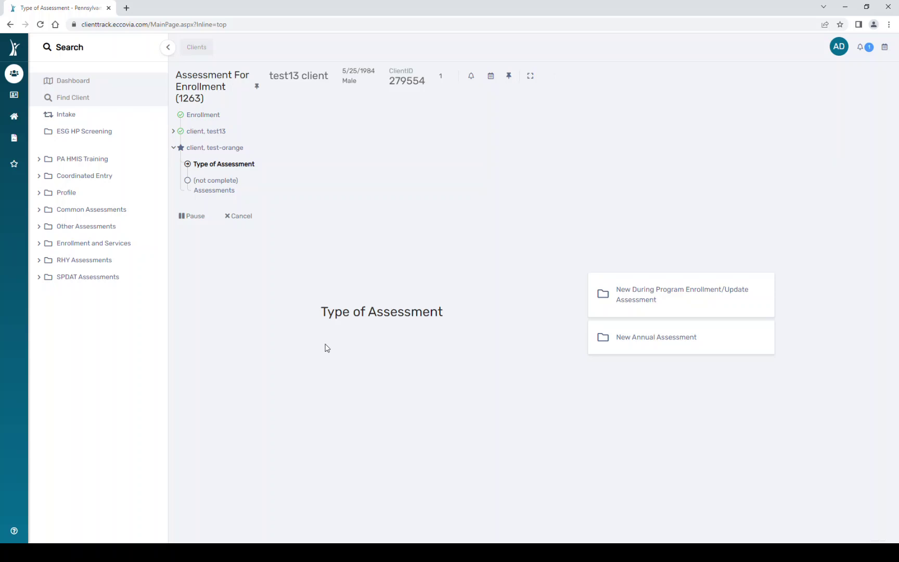
# Step: Complete a new annual assessment for the second household member with health insurance and State Children's Health Insurance Program (S-CHIP) set to Yes, and finish the workflow
pyautogui.click(663, 347)
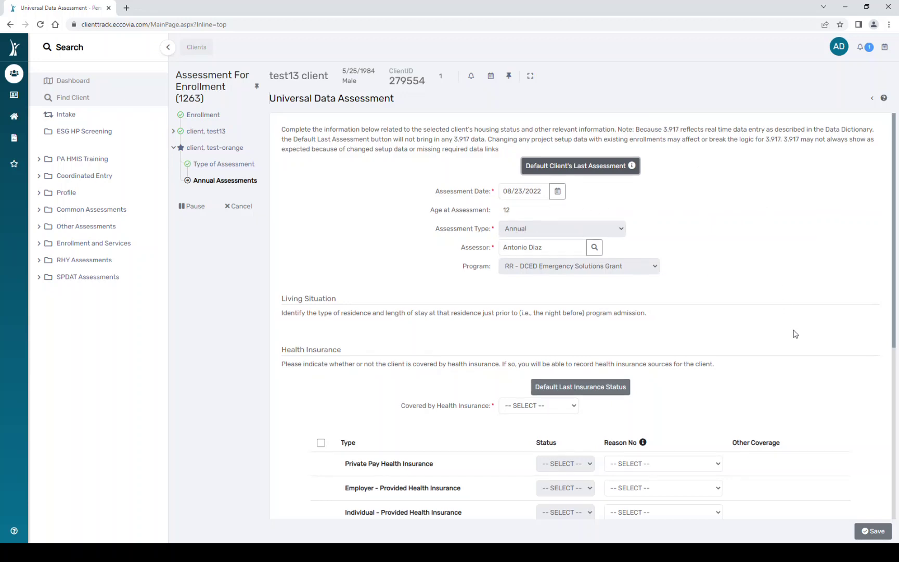
pyautogui.scroll(-5, 794, 334)
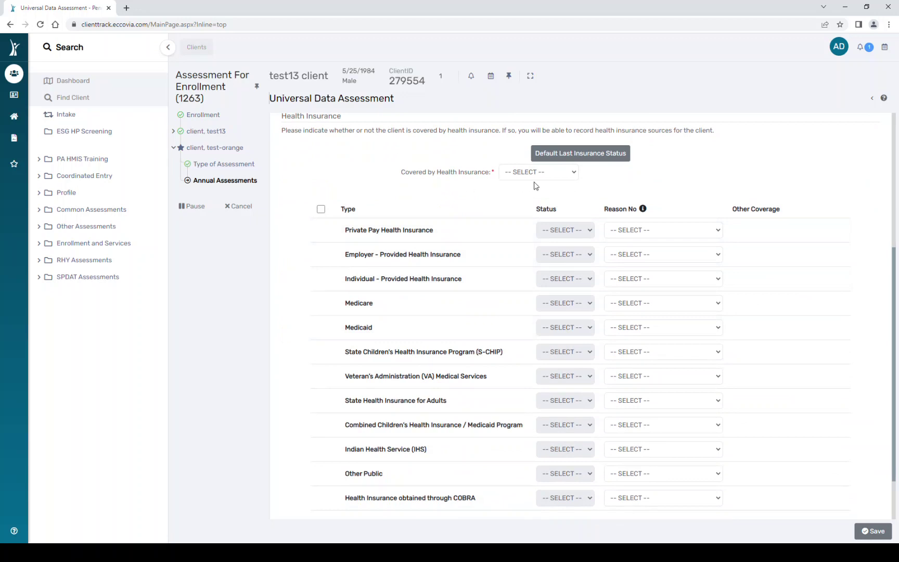
pyautogui.click(555, 176)
pyautogui.click(529, 190)
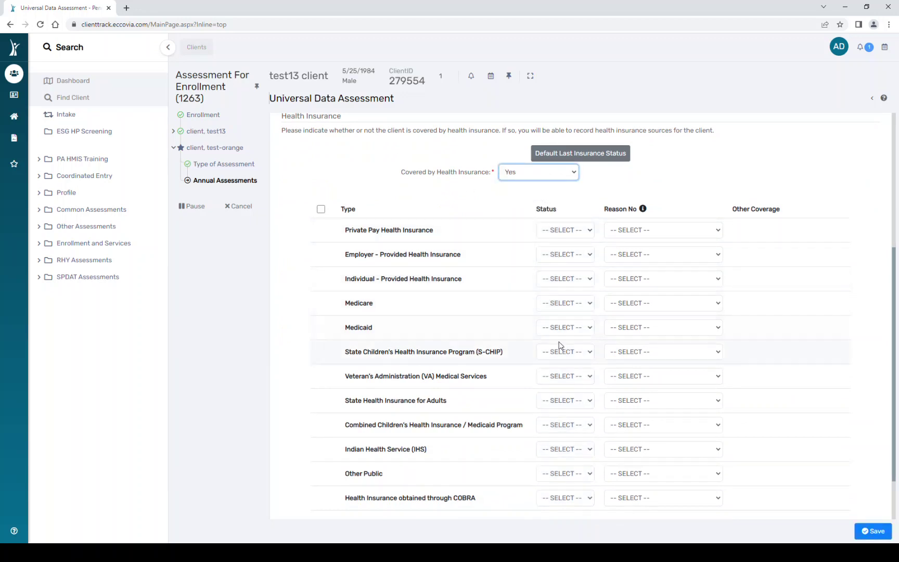
pyautogui.click(567, 353)
pyautogui.click(568, 382)
pyautogui.click(874, 531)
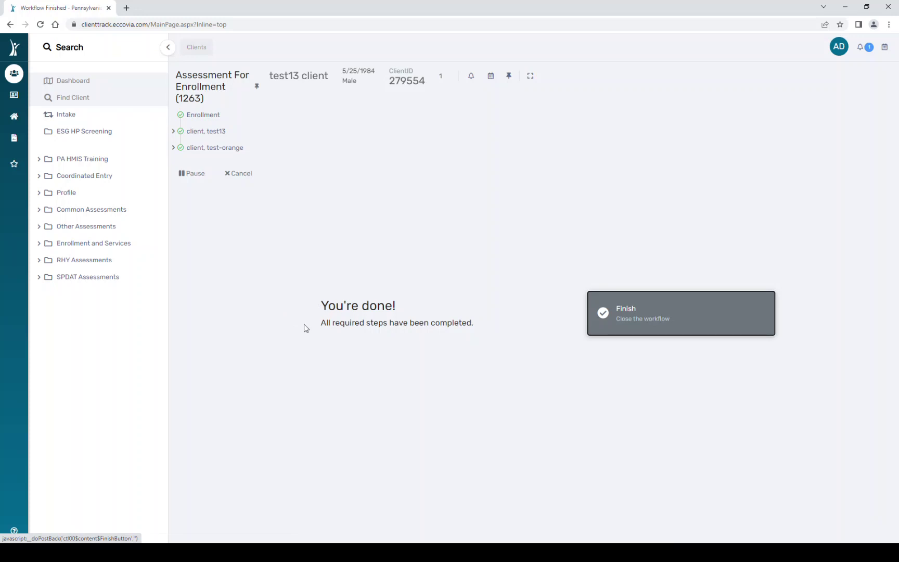
pyautogui.click(703, 318)
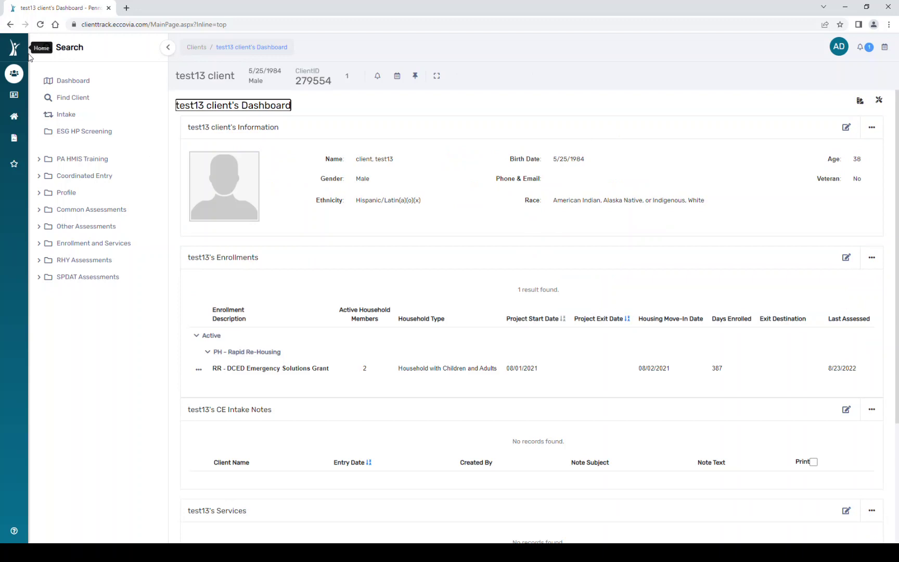
# Step: Return to the Home workspace and reload the HMIS Current Enrollments w/ Most Recent Assessment list
pyautogui.click(14, 49)
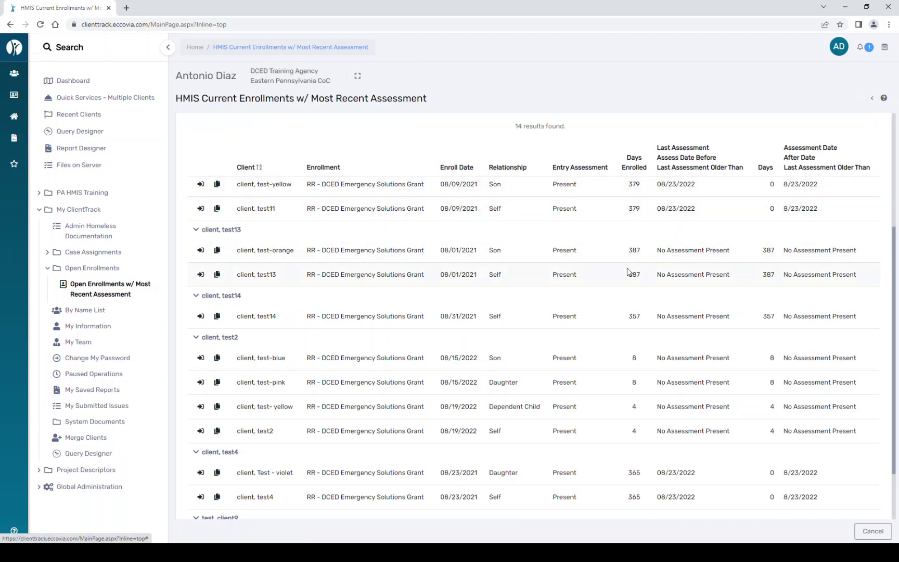
pyautogui.scroll(-3, 606, 312)
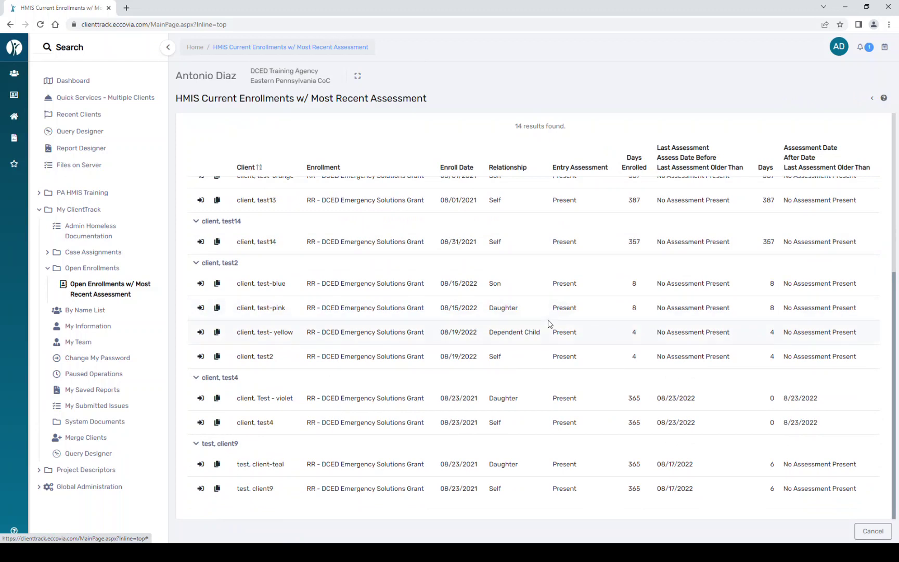
pyautogui.scroll(3, 421, 316)
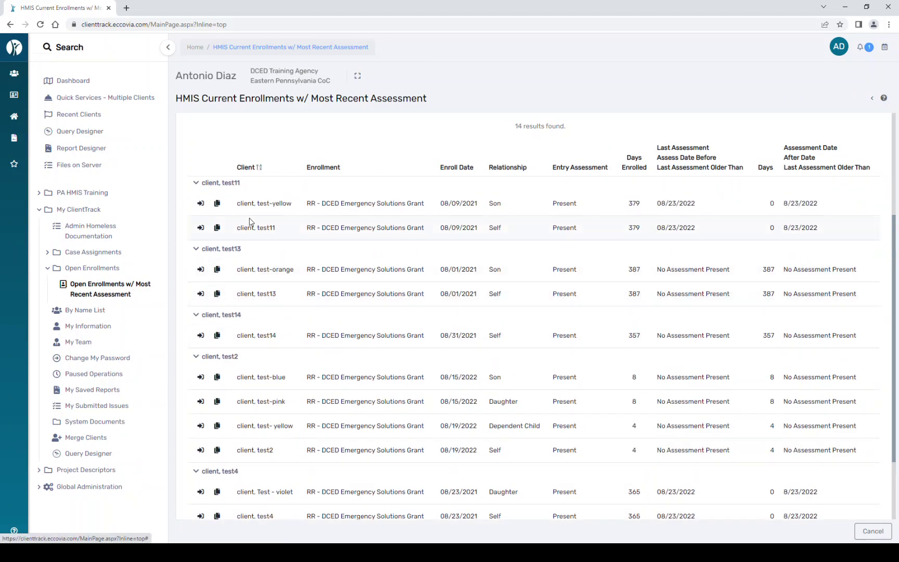
pyautogui.click(217, 202)
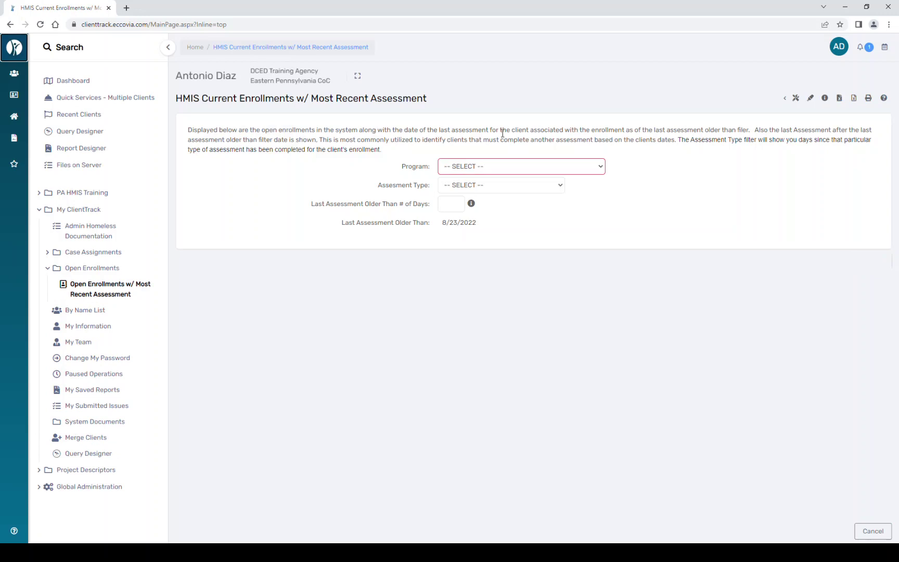
# Step: Filter the open enrollments to the RR - DCED Emergency Solutions Grant program and the Annual assessment type
pyautogui.click(538, 167)
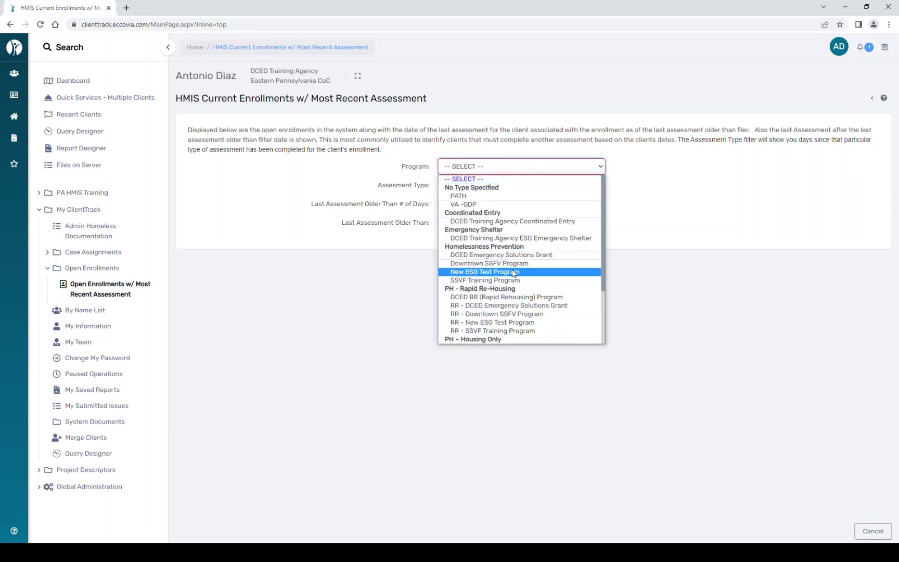
pyautogui.click(508, 305)
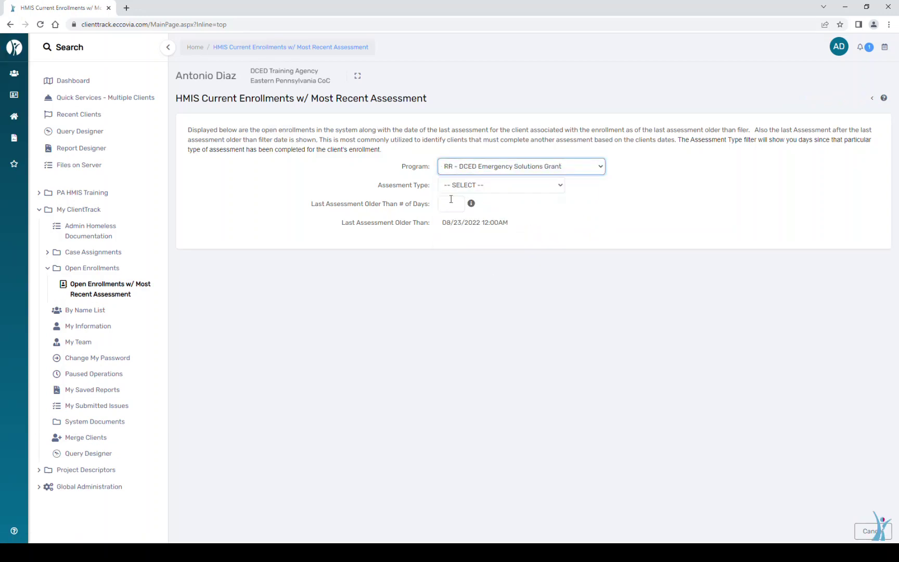
pyautogui.click(454, 189)
pyautogui.click(453, 190)
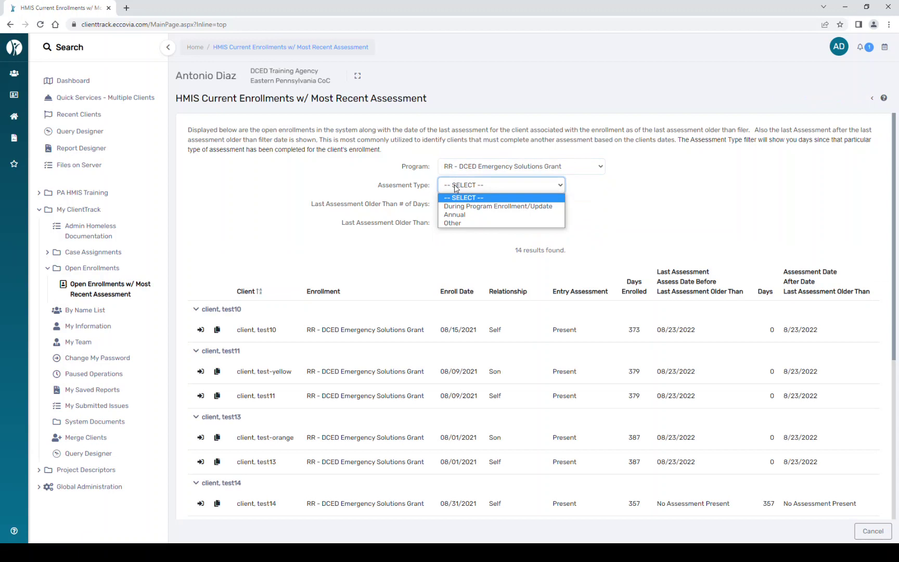
pyautogui.click(458, 214)
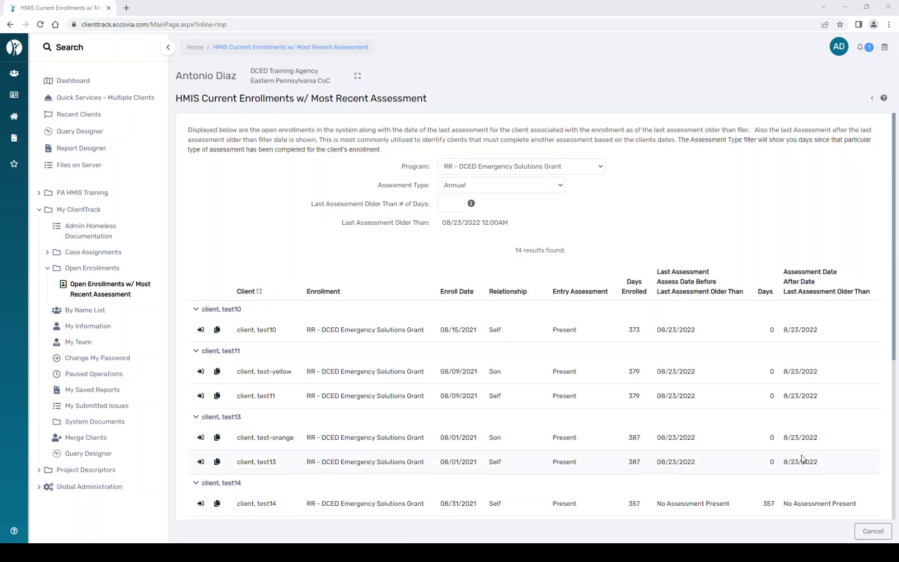
# Step: Start a new annual assessment for the client enrolled on 08/31/2021 without an annual assessment, making no changes to the enrollment
pyautogui.scroll(-2, 682, 458)
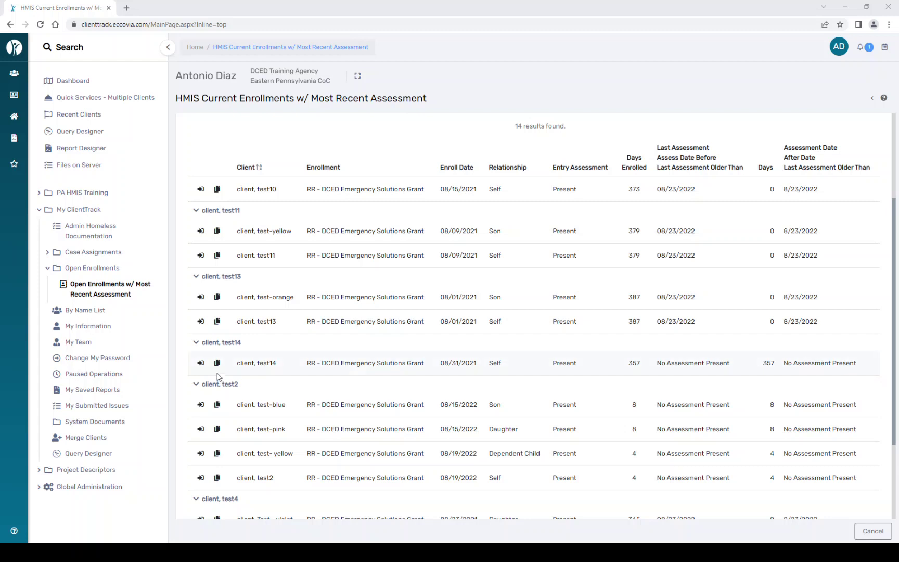
pyautogui.click(201, 364)
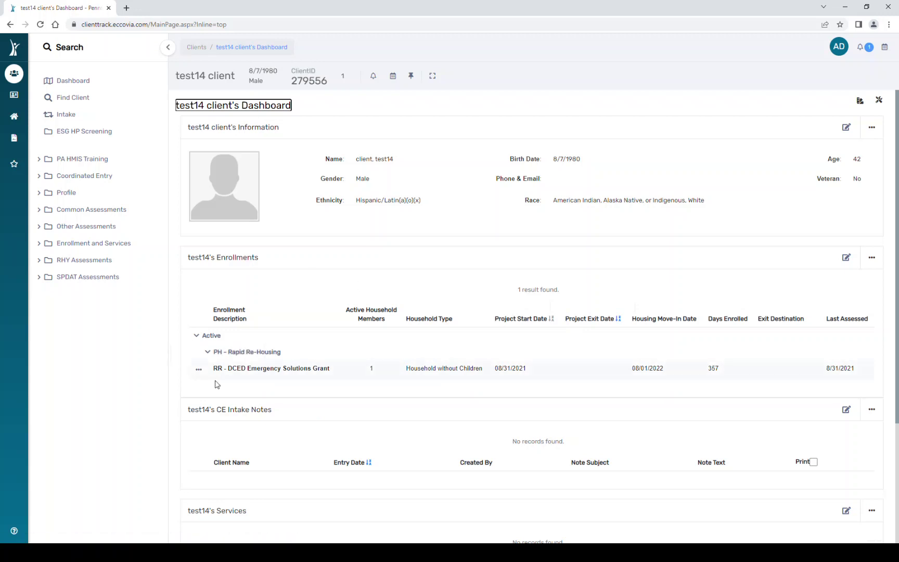
pyautogui.click(199, 370)
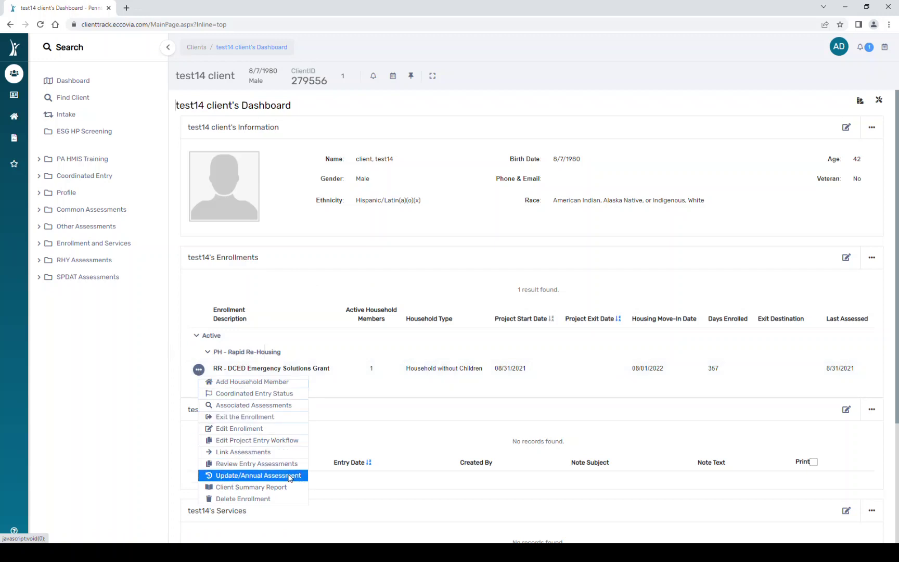
pyautogui.click(290, 476)
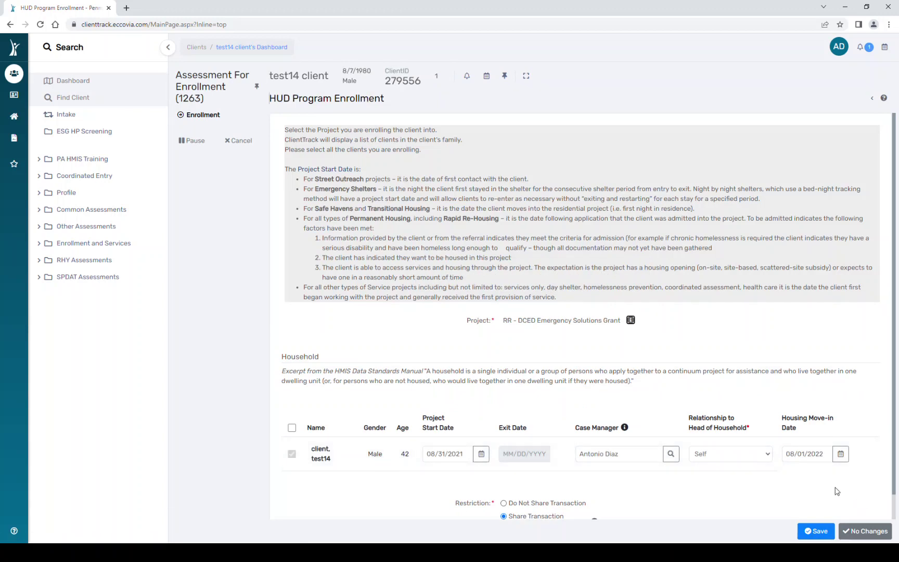
pyautogui.click(870, 536)
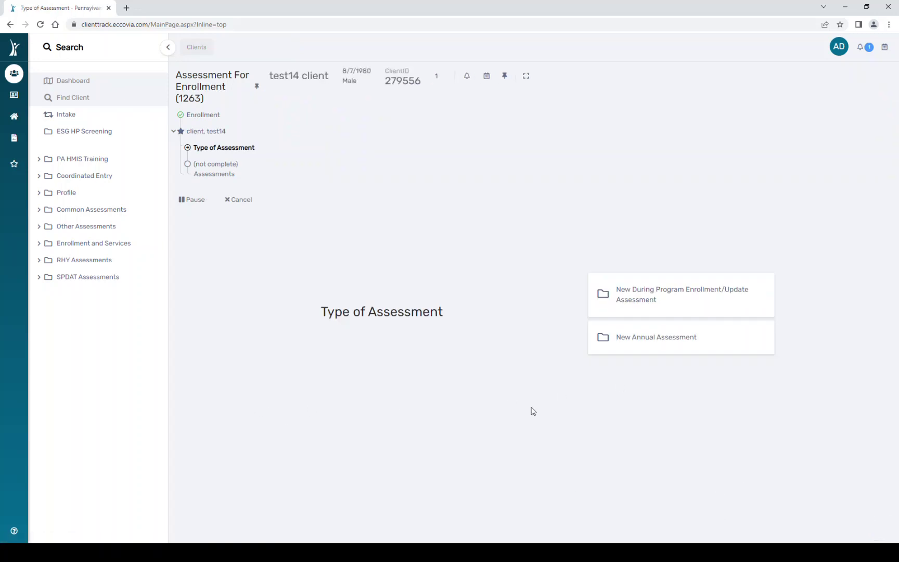
pyautogui.click(665, 344)
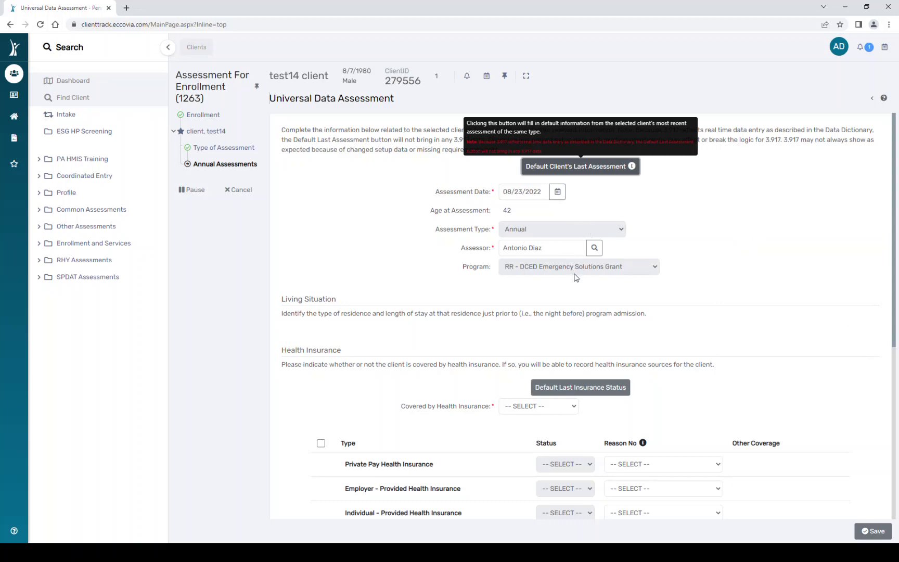
# Step: Set Covered by Health Insurance to Yes with Medicaid status Yes, and save the Universal Data Assessment
pyautogui.scroll(-3, 635, 335)
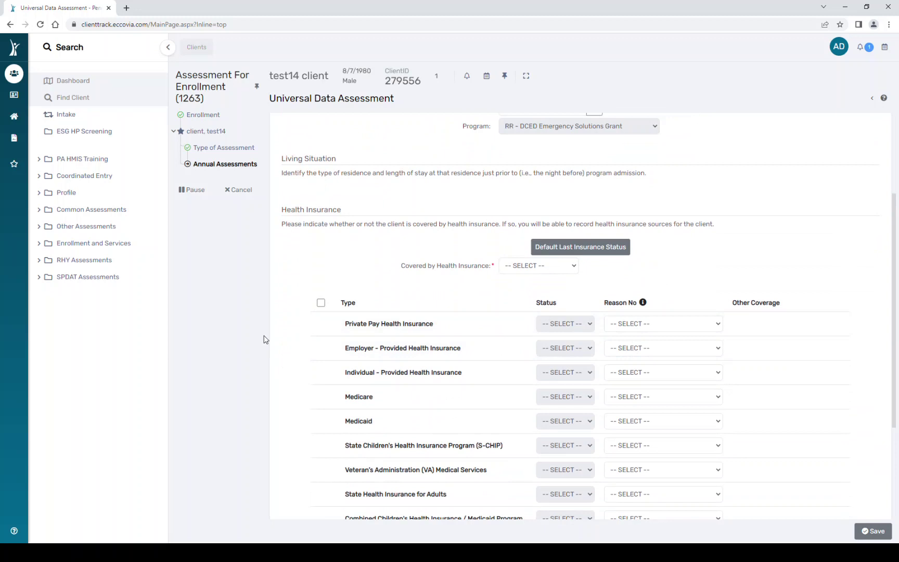
pyautogui.click(538, 268)
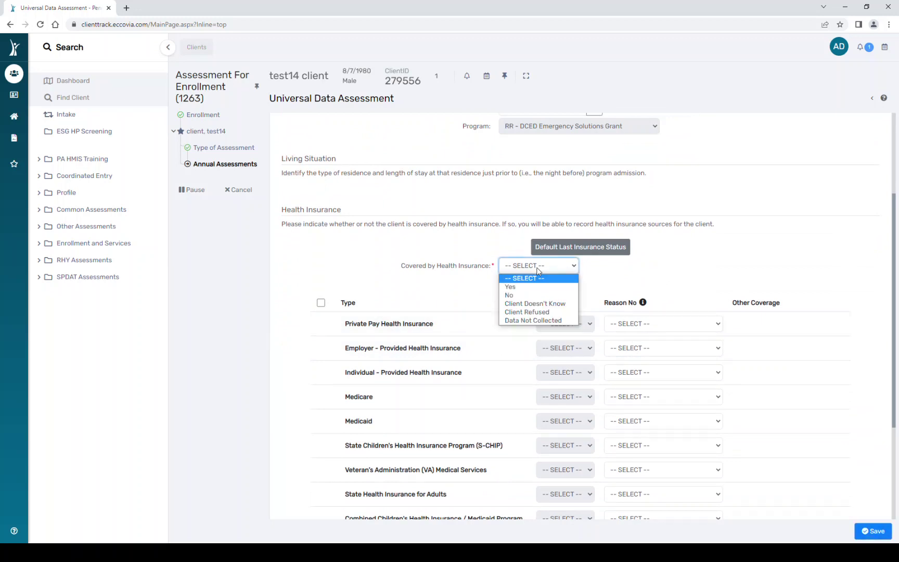
pyautogui.click(513, 286)
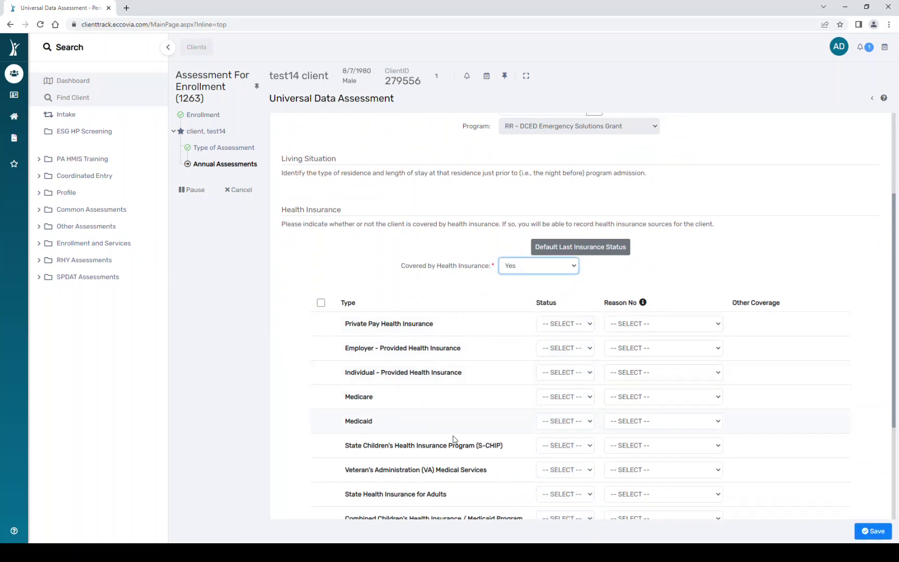
pyautogui.click(560, 418)
pyautogui.click(560, 450)
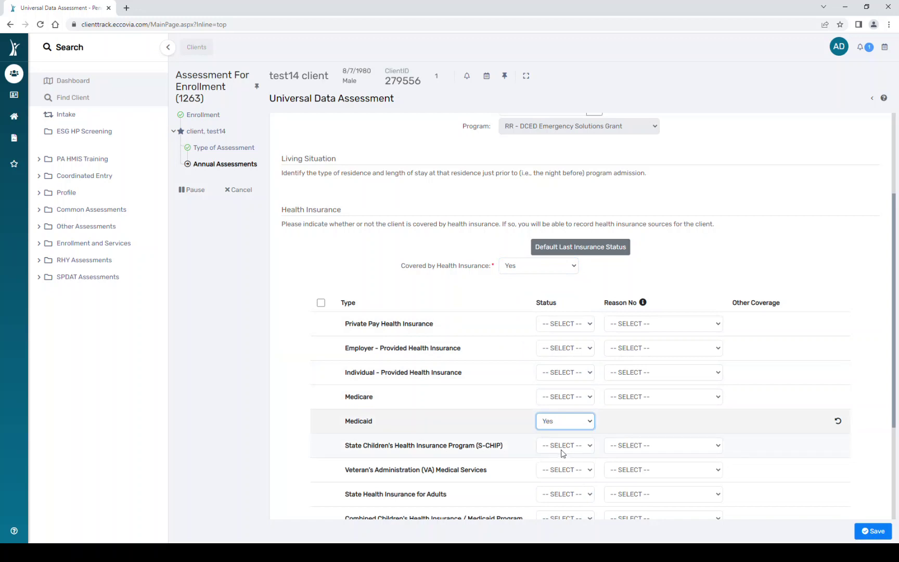
pyautogui.click(863, 533)
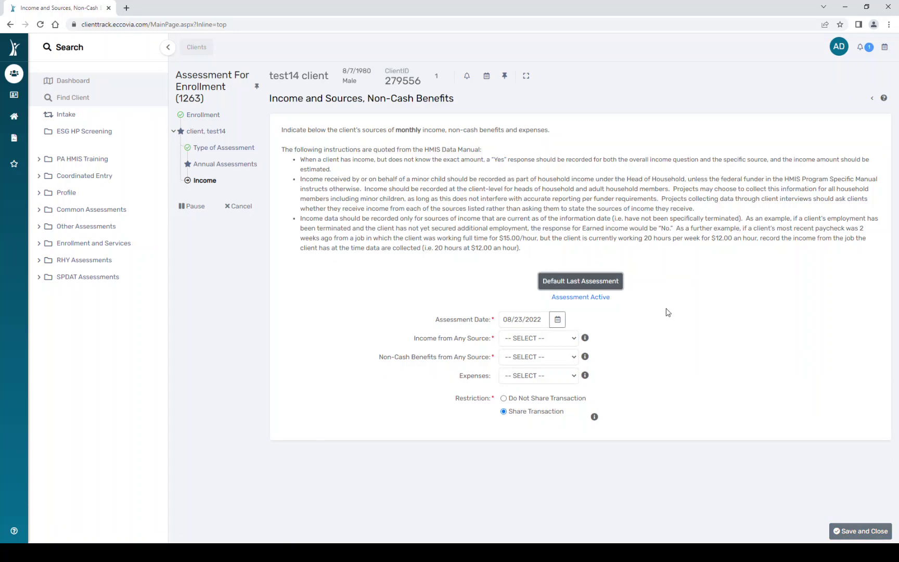
# Step: Answer No to Income from Any Source, Non-Cash Benefits from Any Source and Expenses, then save and finish the assessment workflow
pyautogui.click(528, 339)
pyautogui.click(524, 368)
pyautogui.click(524, 359)
pyautogui.click(524, 380)
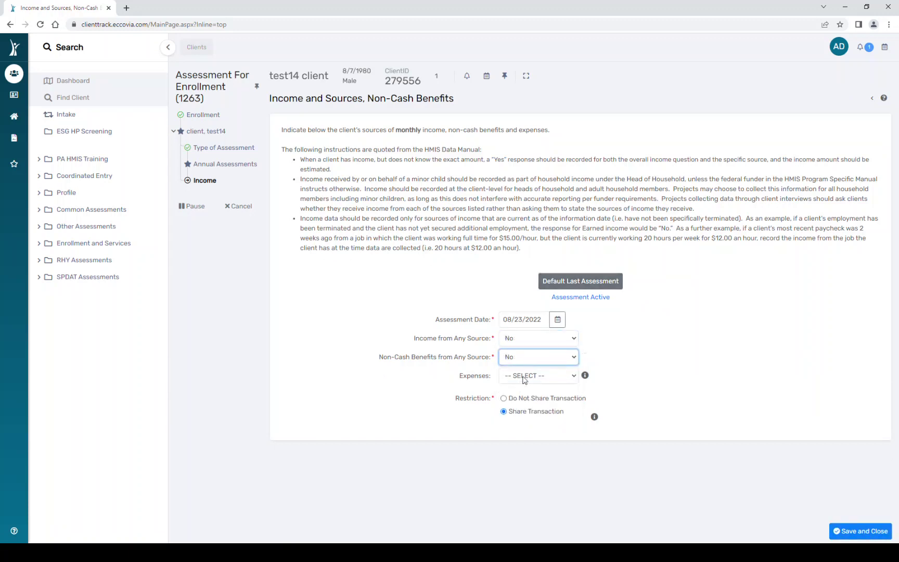
pyautogui.click(524, 375)
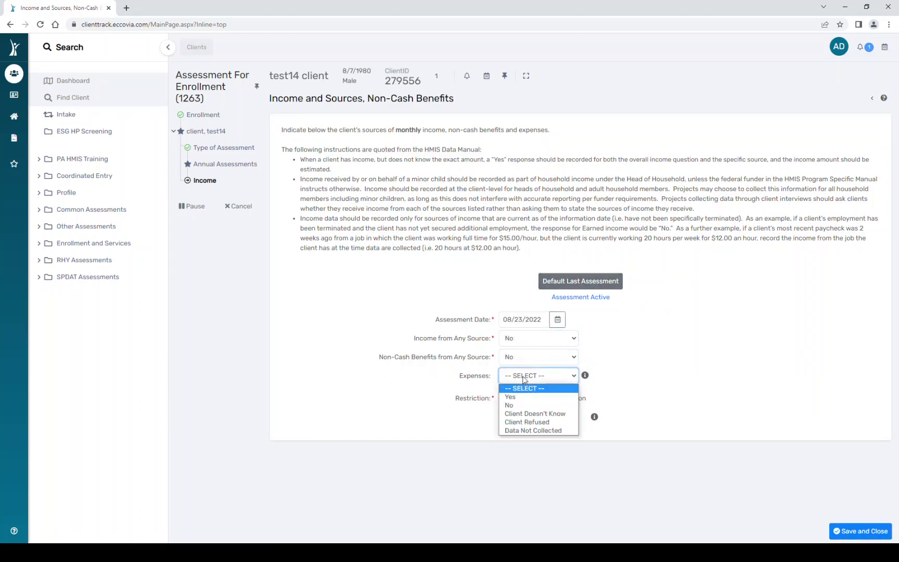
pyautogui.click(518, 405)
pyautogui.click(860, 533)
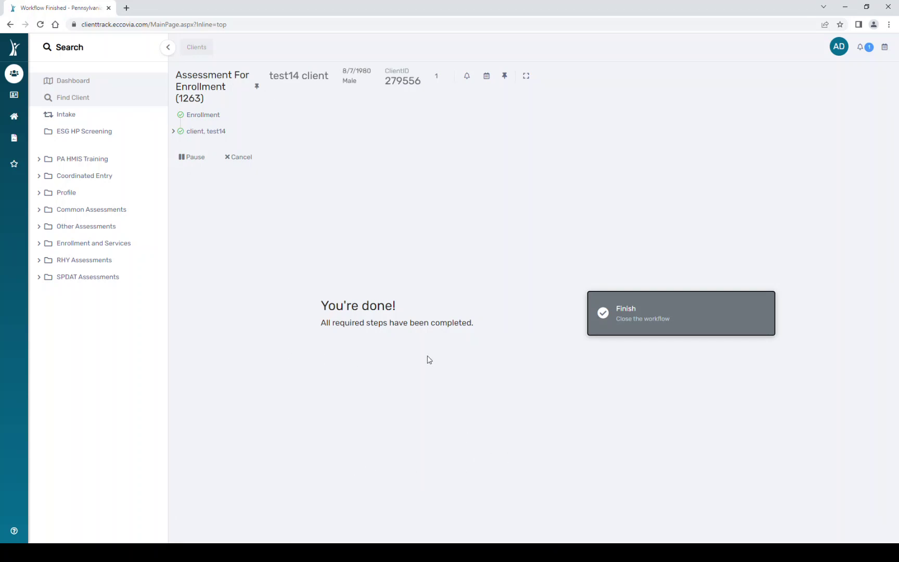
pyautogui.click(652, 322)
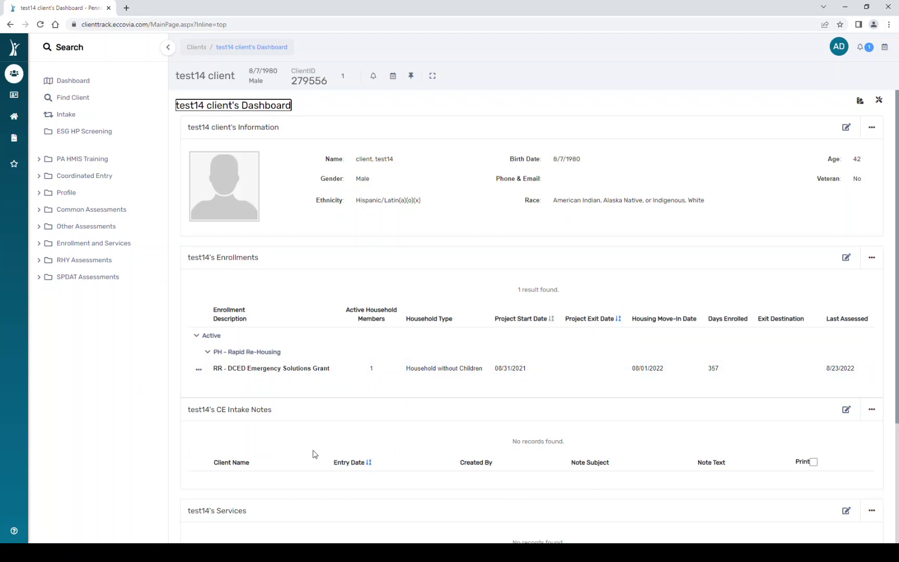
# Step: Open the associated assessments of the client's RR - DCED Emergency Solutions Grant enrollment and review the details of the 08/23/2022 Annual assessment
pyautogui.click(199, 370)
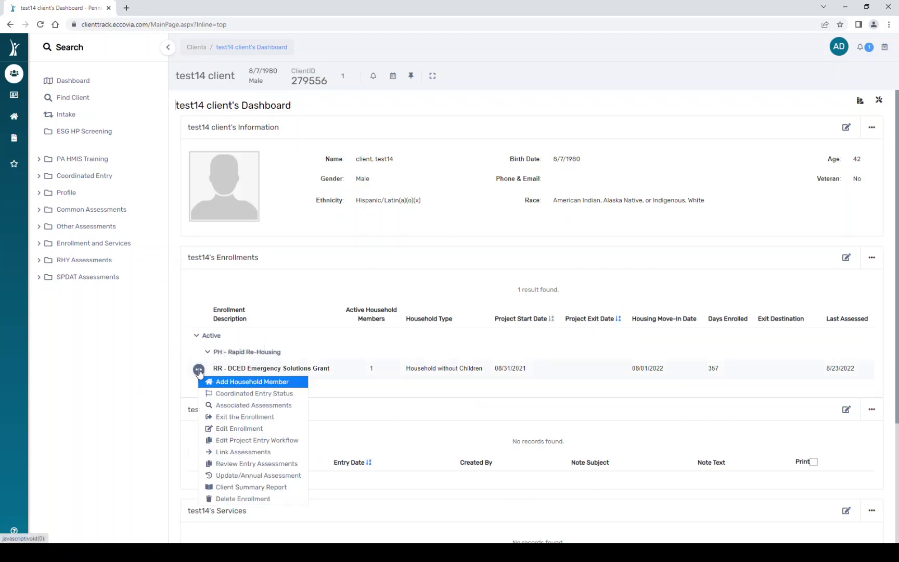
pyautogui.click(234, 410)
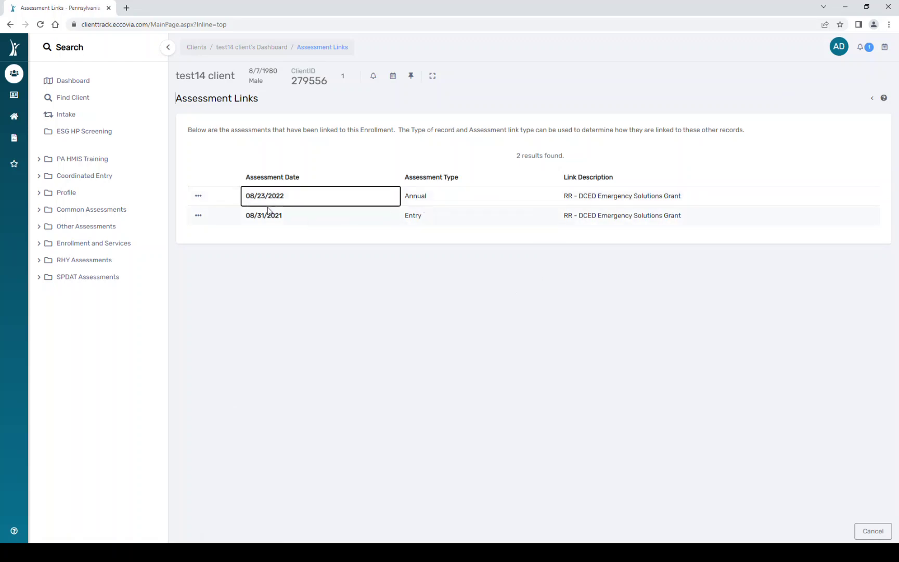
pyautogui.click(198, 197)
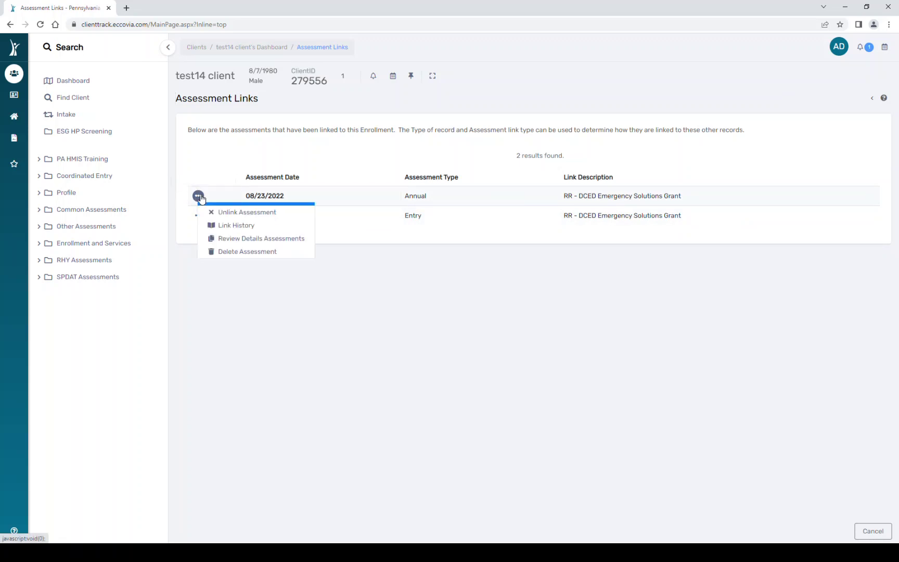
pyautogui.click(230, 239)
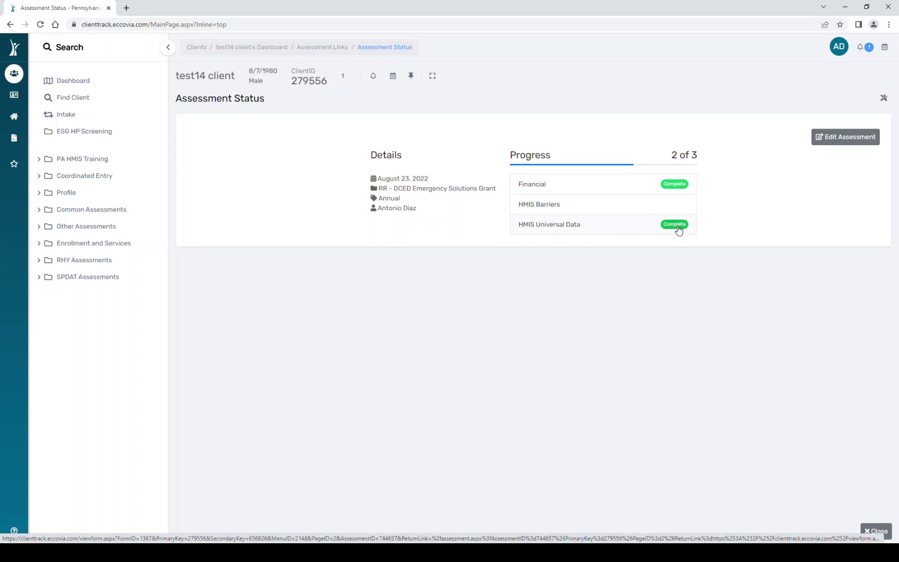
# Step: Review the completed HMIS Universal Data part of the annual assessment, including health insurance, and close it without saving
pyautogui.click(676, 226)
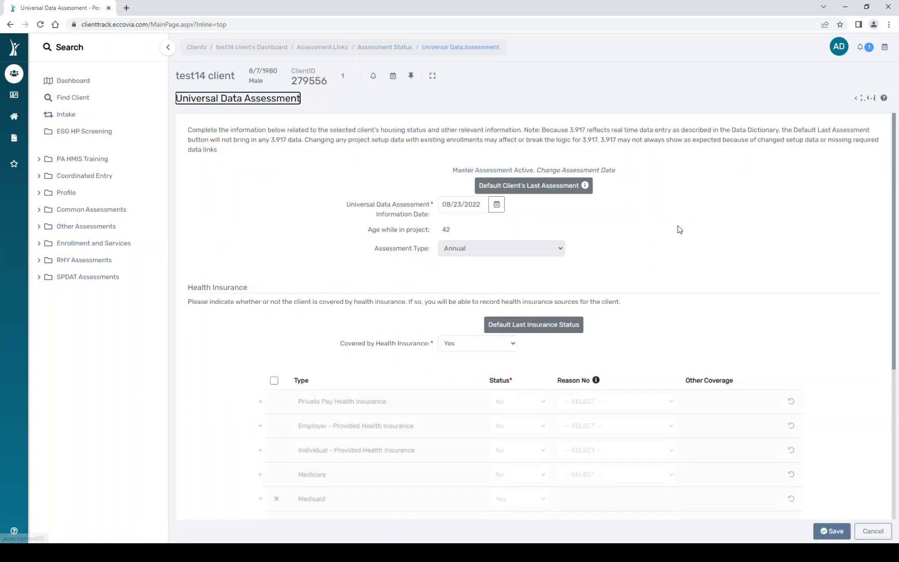
pyautogui.scroll(-5, 698, 345)
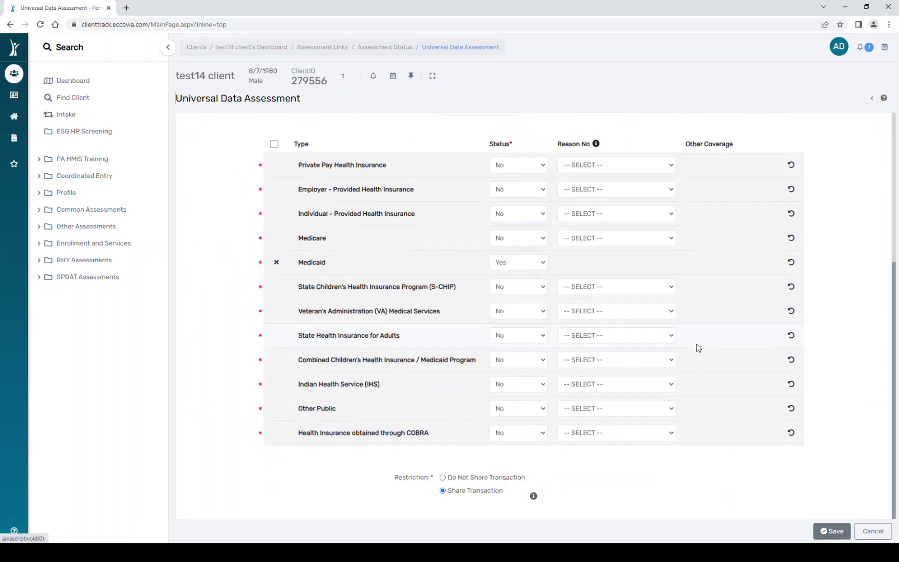
pyautogui.scroll(5, 697, 346)
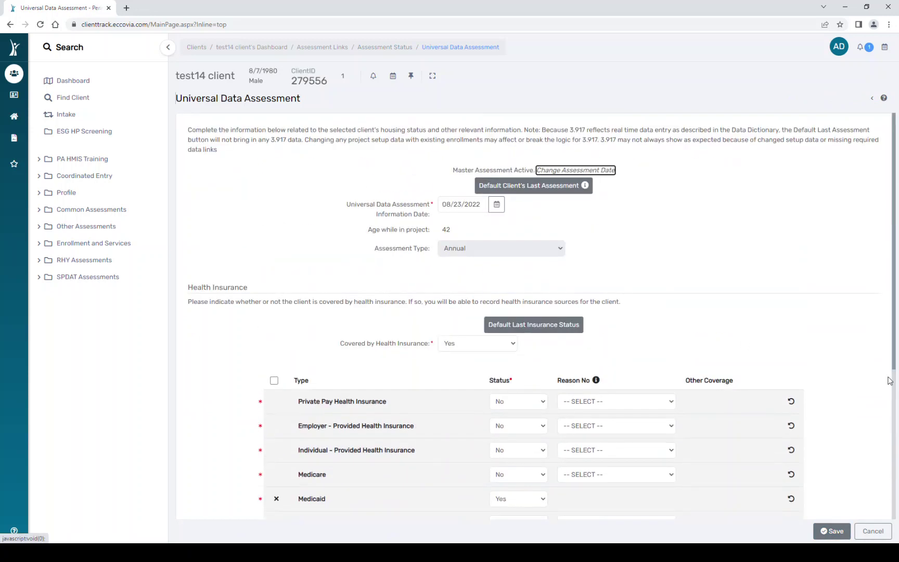
pyautogui.click(887, 535)
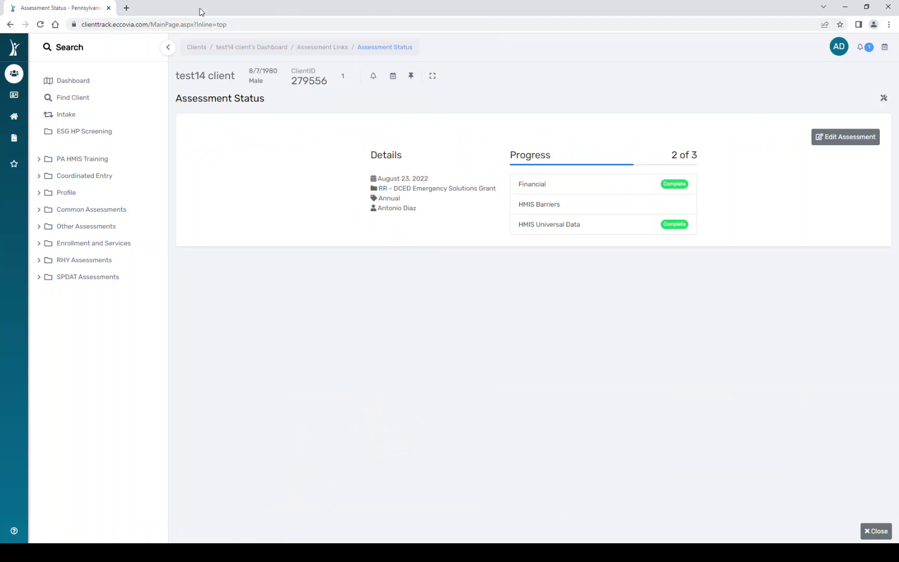
# Step: Reload the open enrollments list on the home workspace and filter it to RR - DCED Emergency Solutions Grant and Annual to check the assessment dates
pyautogui.click(12, 52)
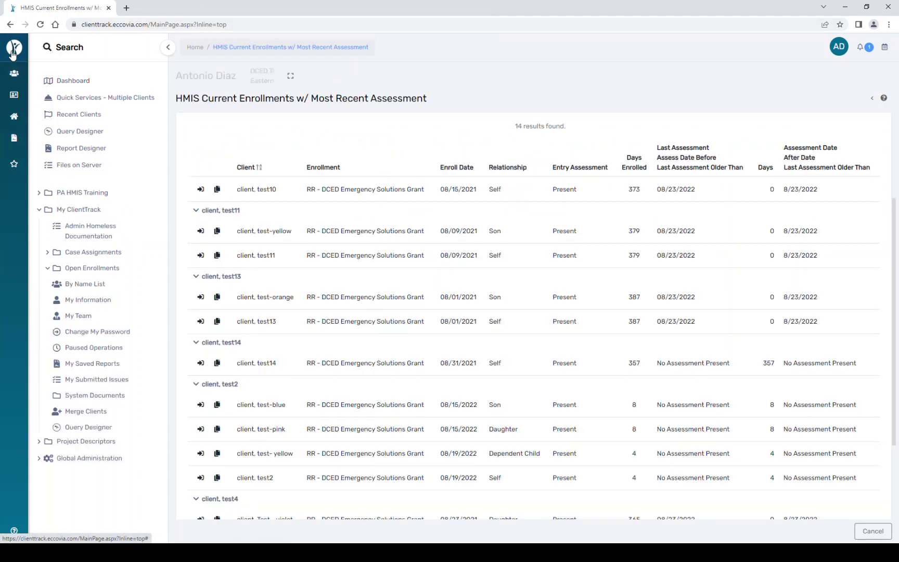
pyautogui.click(41, 25)
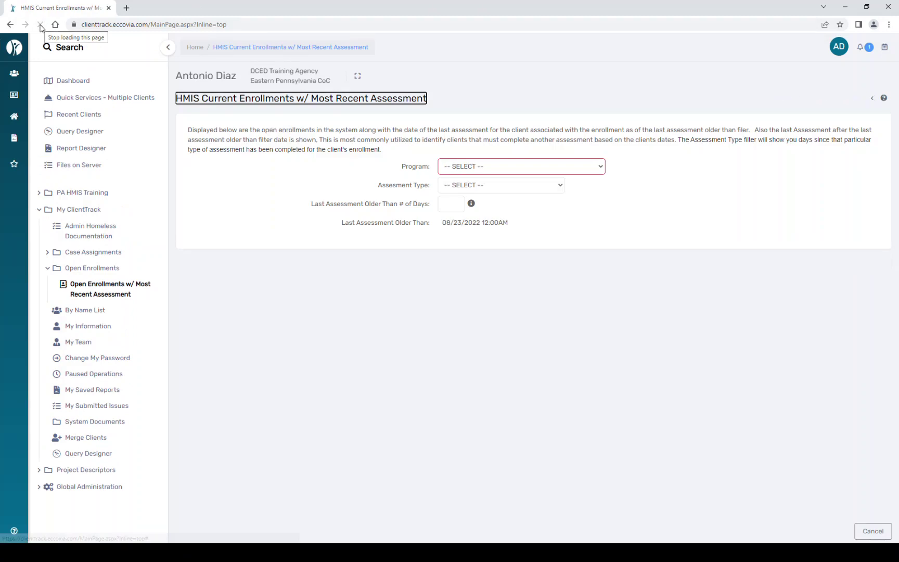
pyautogui.click(521, 172)
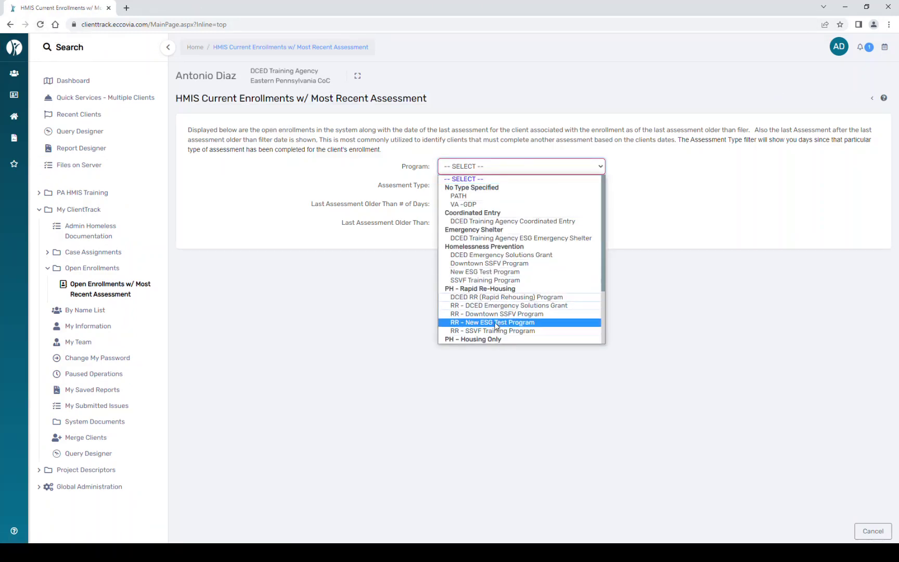
pyautogui.click(491, 306)
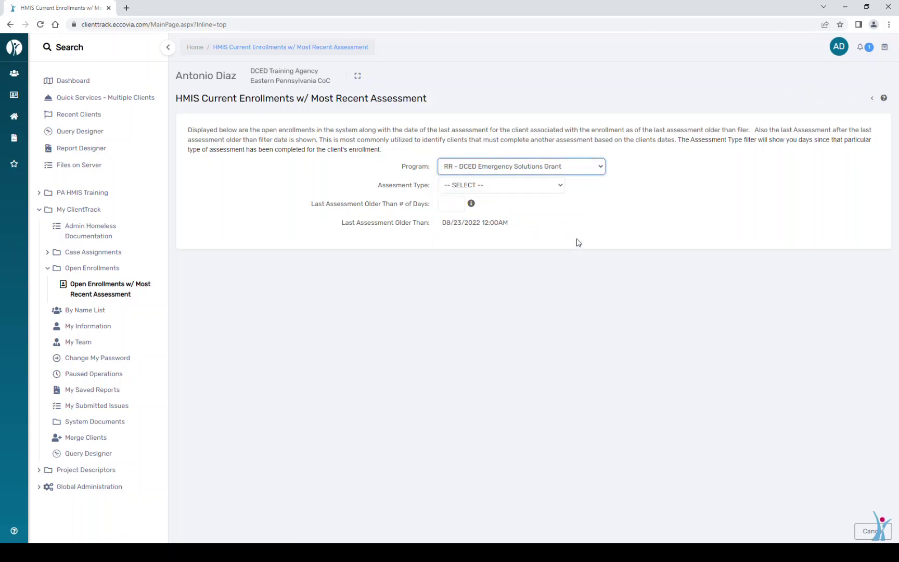
pyautogui.click(517, 186)
pyautogui.click(521, 215)
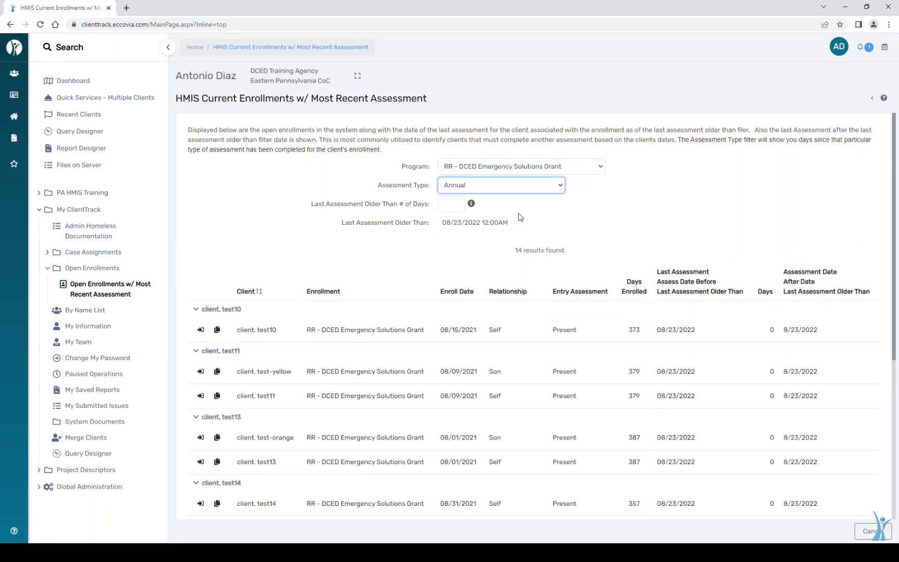
pyautogui.scroll(-3, 634, 388)
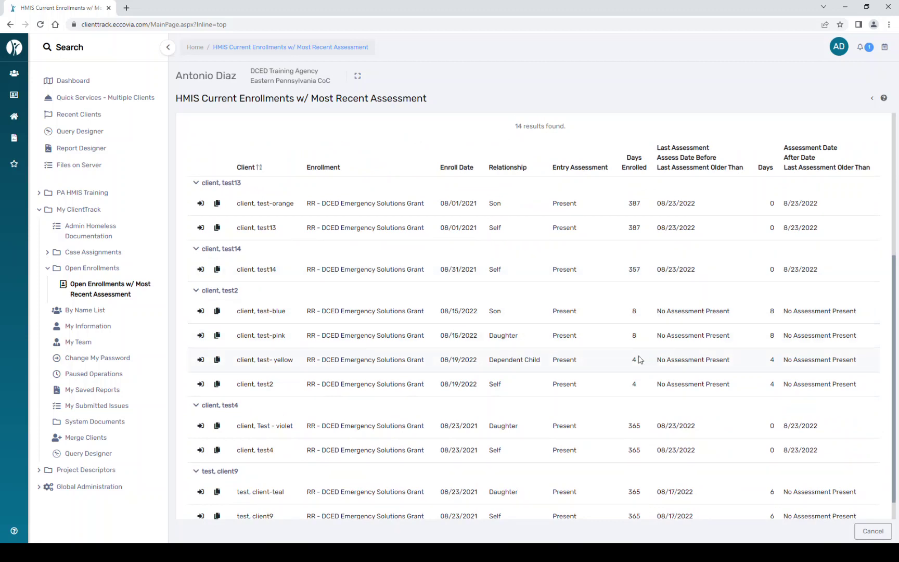
pyautogui.scroll(-1, 643, 359)
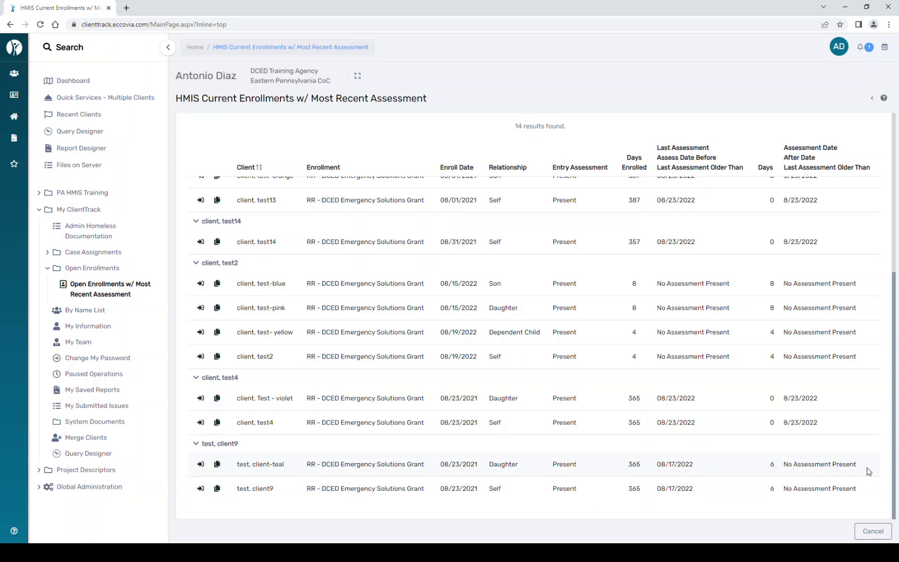
pyautogui.scroll(5, 522, 447)
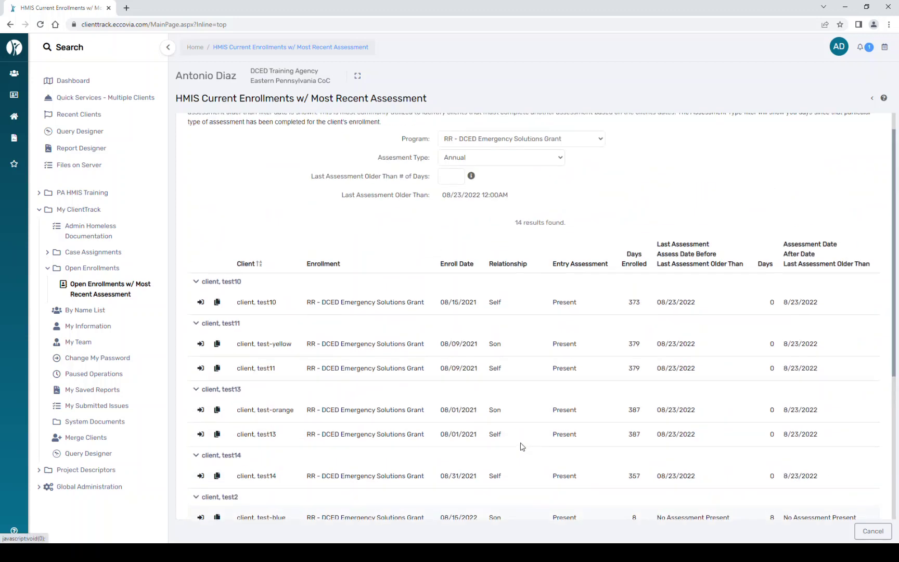